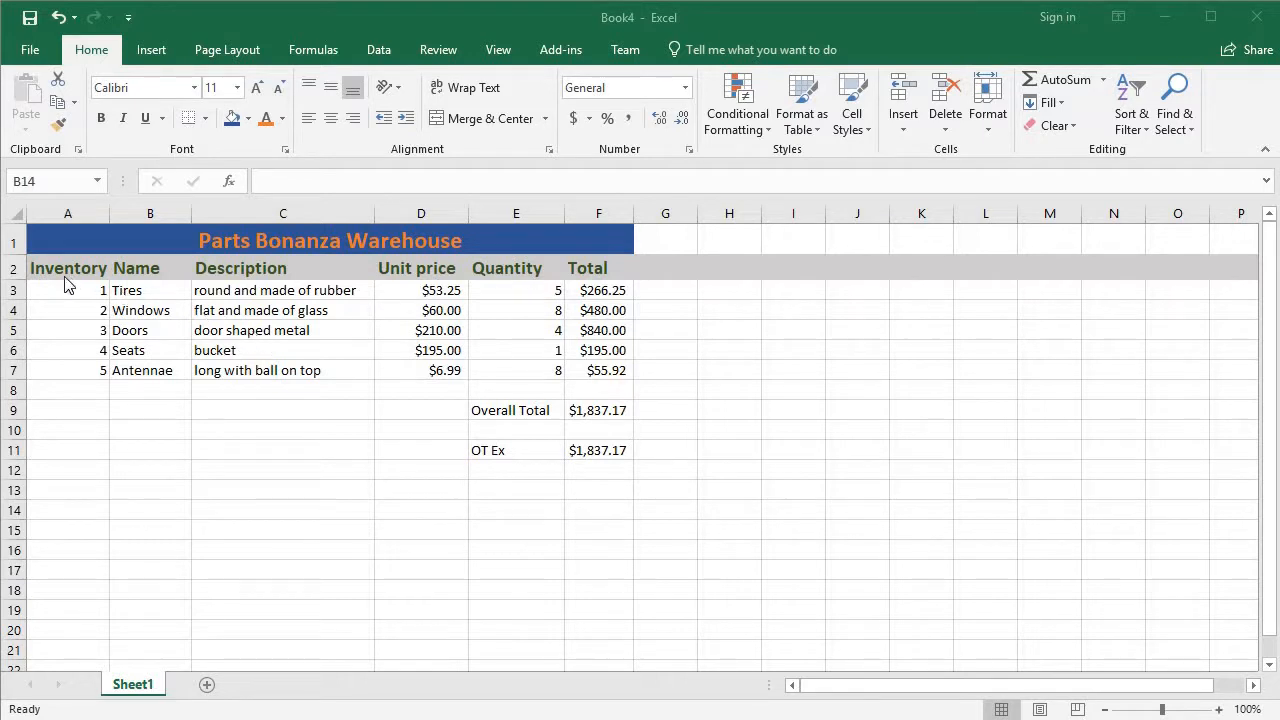
# Step: Apply a bottom border to the header cells A2:F2
pyautogui.click(38, 291)
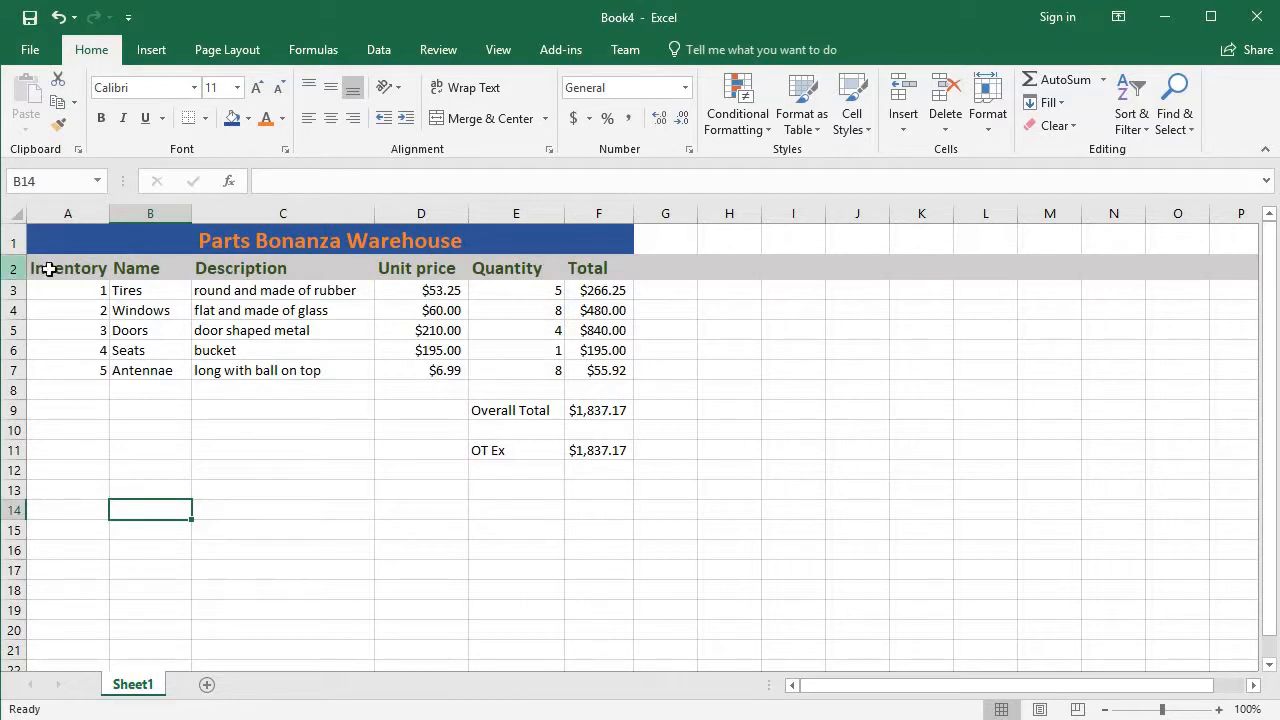
pyautogui.moveTo(49, 269); pyautogui.dragTo(600, 282)
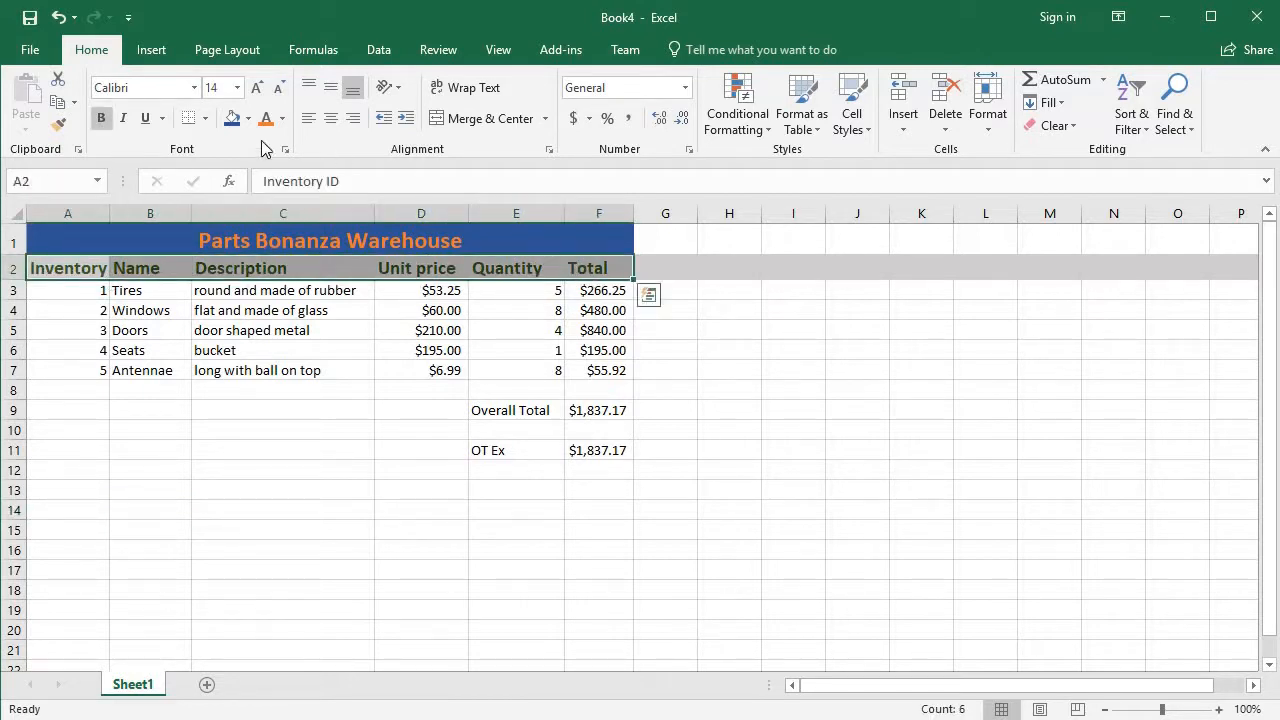
pyautogui.click(205, 118)
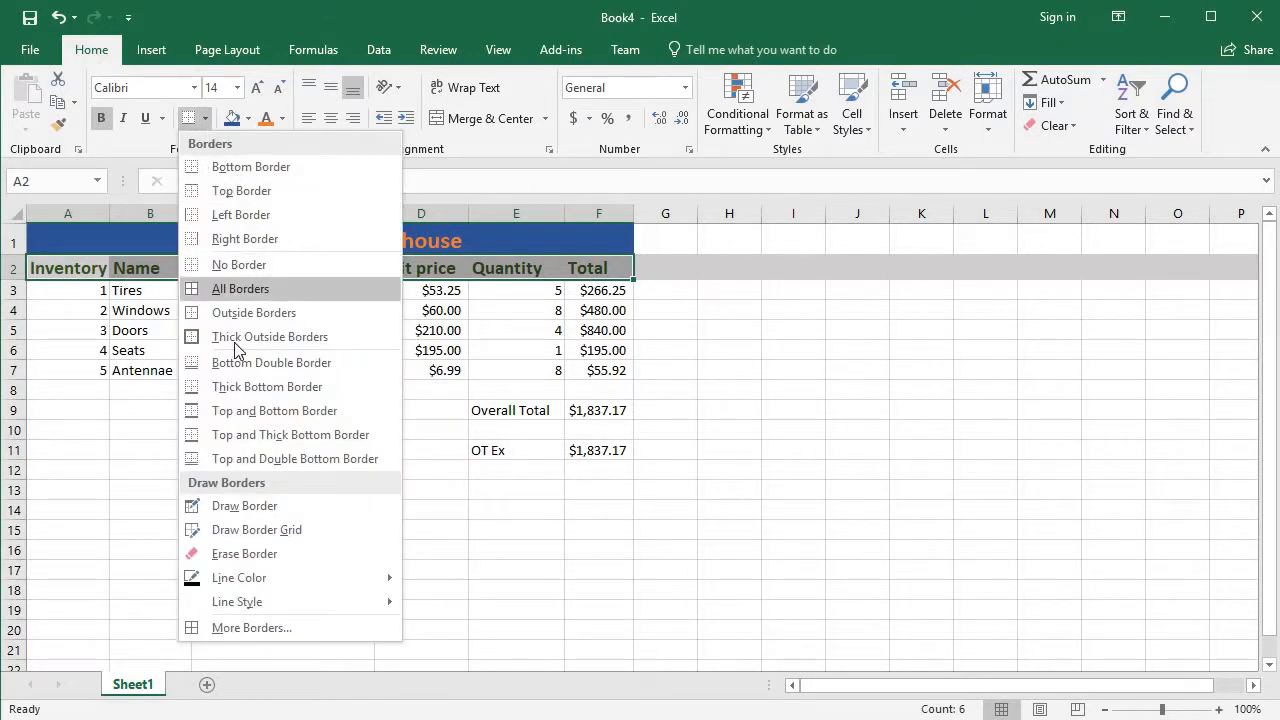
pyautogui.click(253, 167)
pyautogui.click(69, 313)
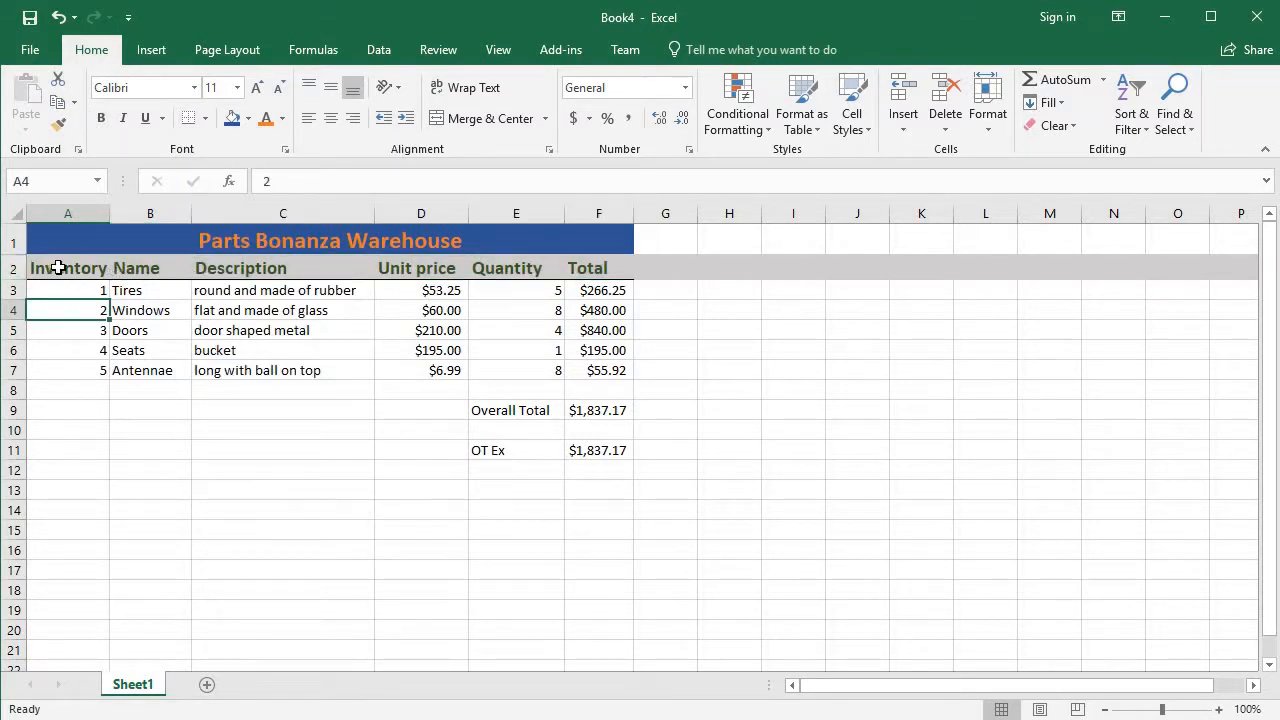
pyautogui.moveTo(57, 265); pyautogui.dragTo(578, 266)
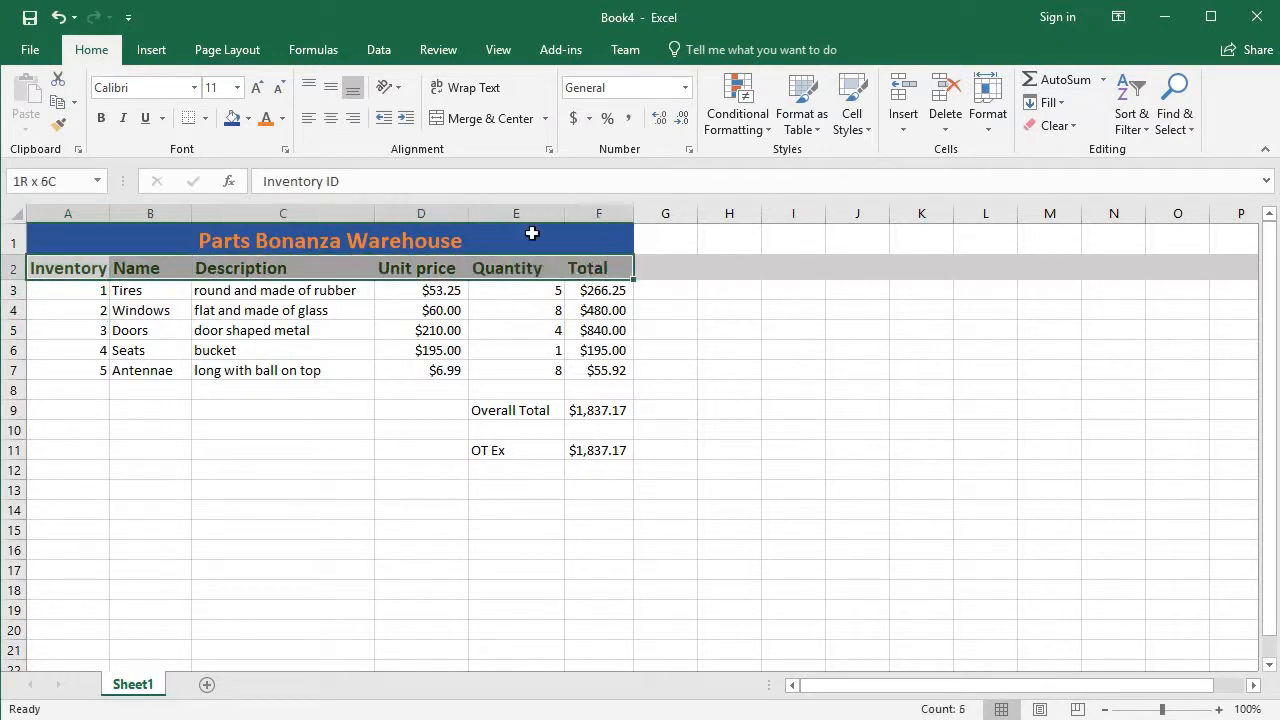
pyautogui.click(206, 119)
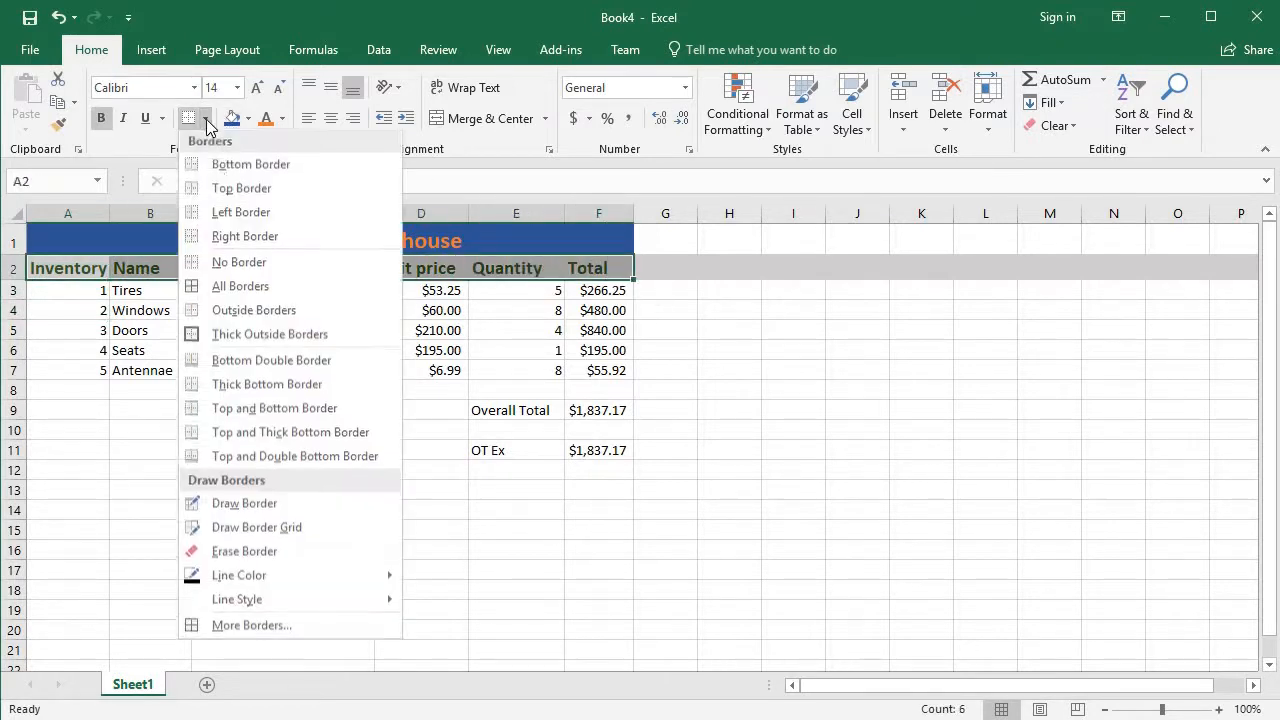
pyautogui.click(218, 172)
pyautogui.click(82, 366)
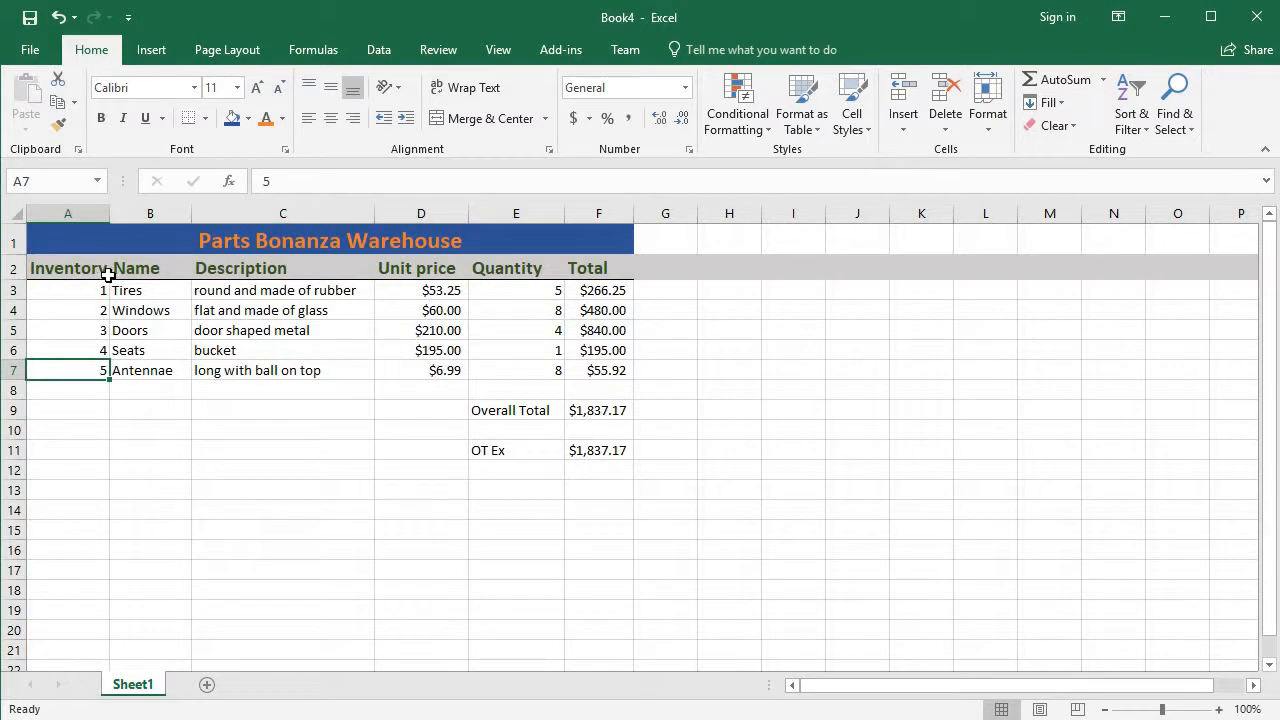
# Step: Remove the border from the header cells A2:F2 with the No Border option
pyautogui.moveTo(71, 263); pyautogui.dragTo(590, 265)
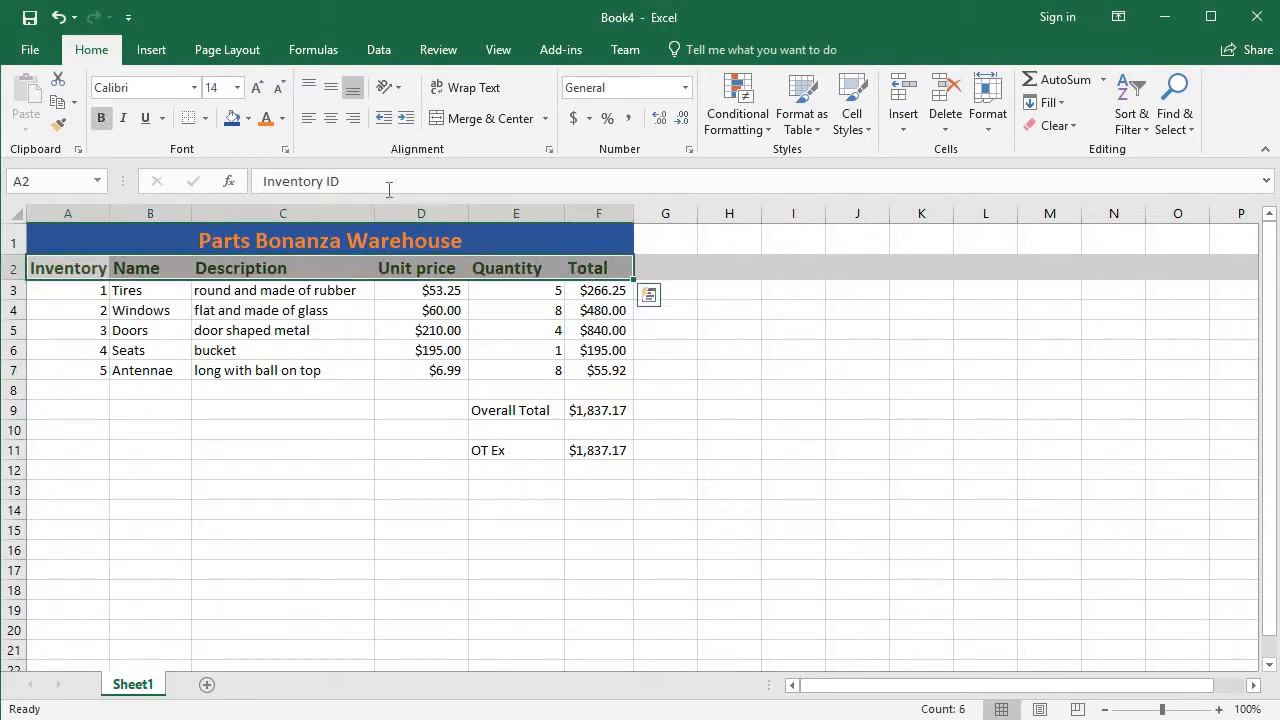
pyautogui.click(205, 119)
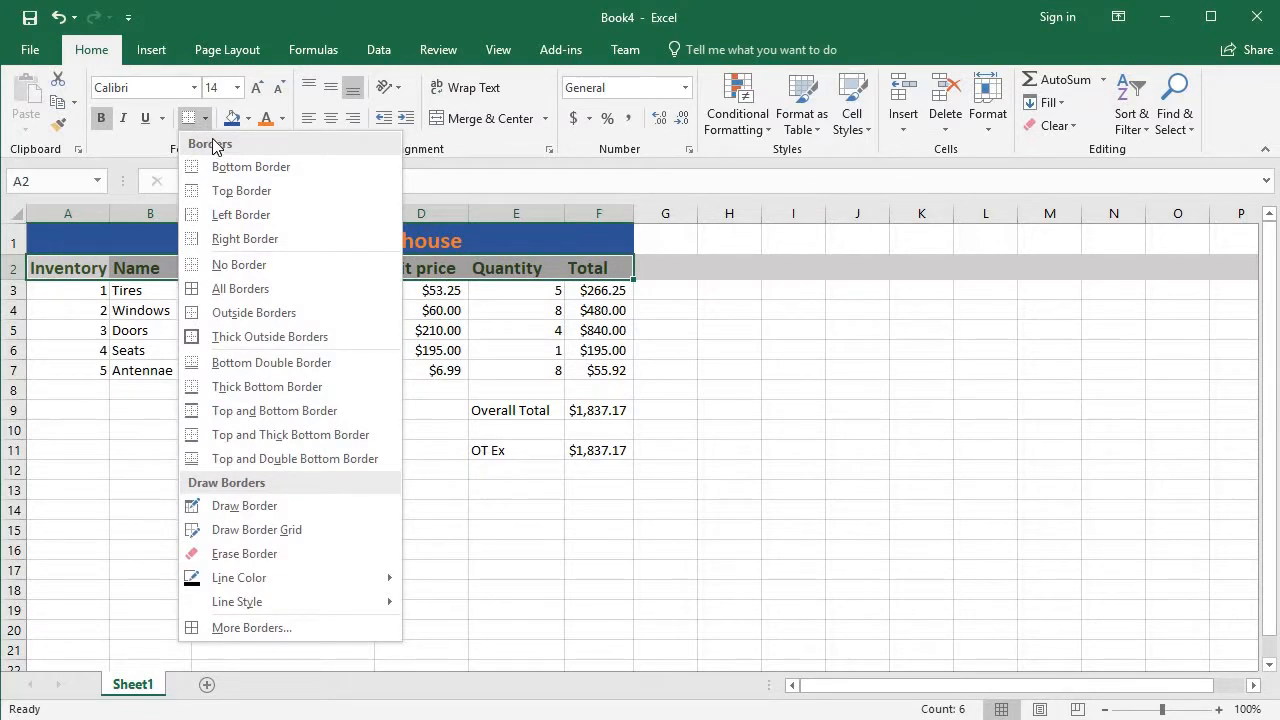
pyautogui.click(242, 266)
pyautogui.click(55, 350)
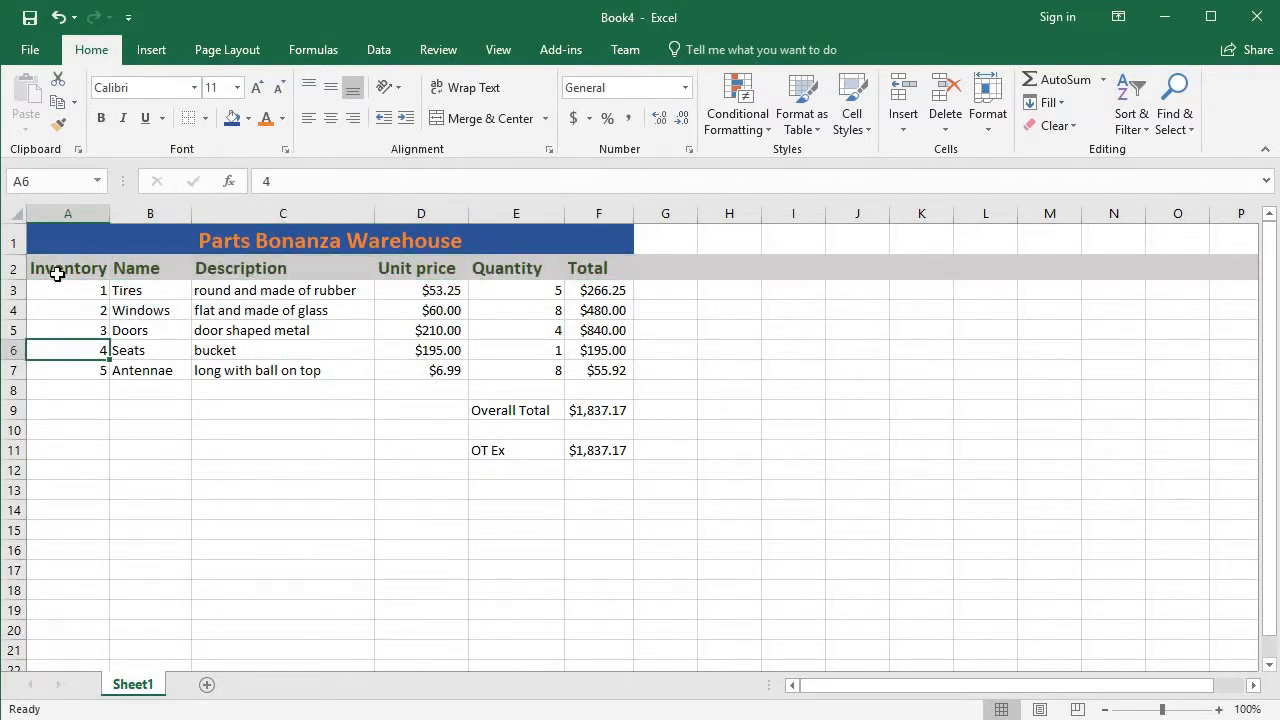
# Step: Apply a Bottom Double Border to the header cells A2:F2
pyautogui.moveTo(57, 267); pyautogui.dragTo(575, 262)
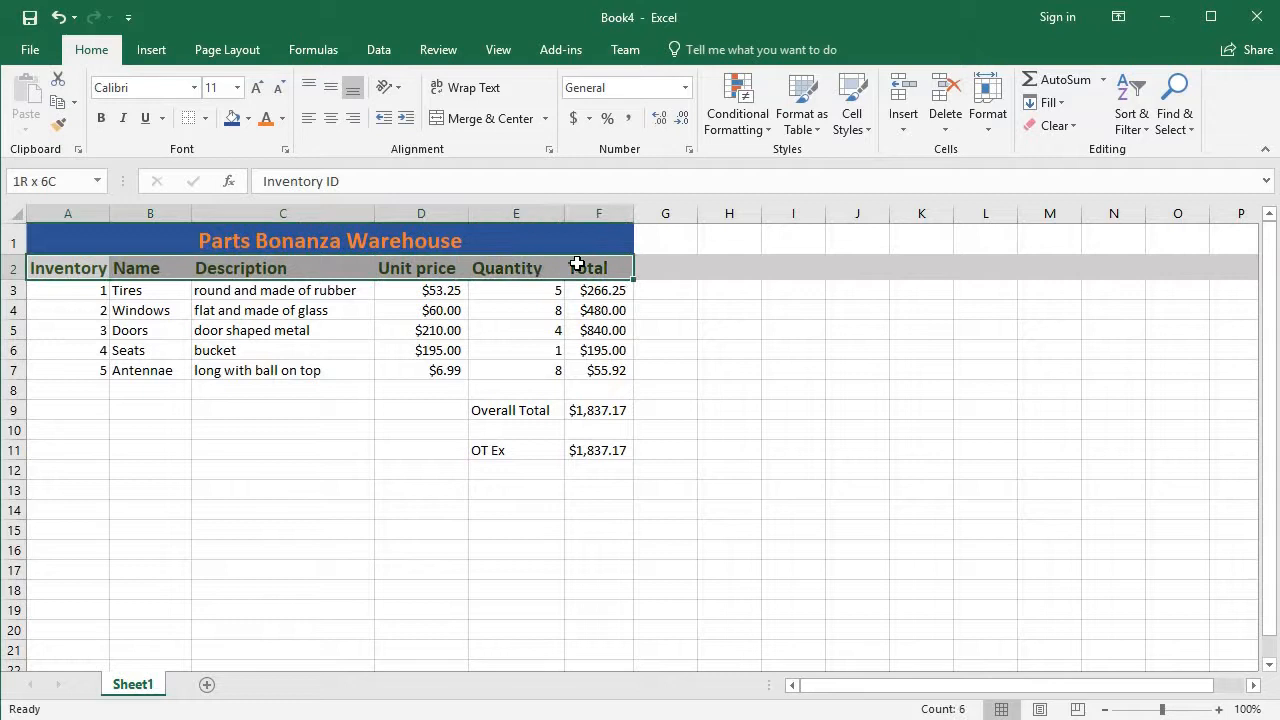
pyautogui.click(207, 119)
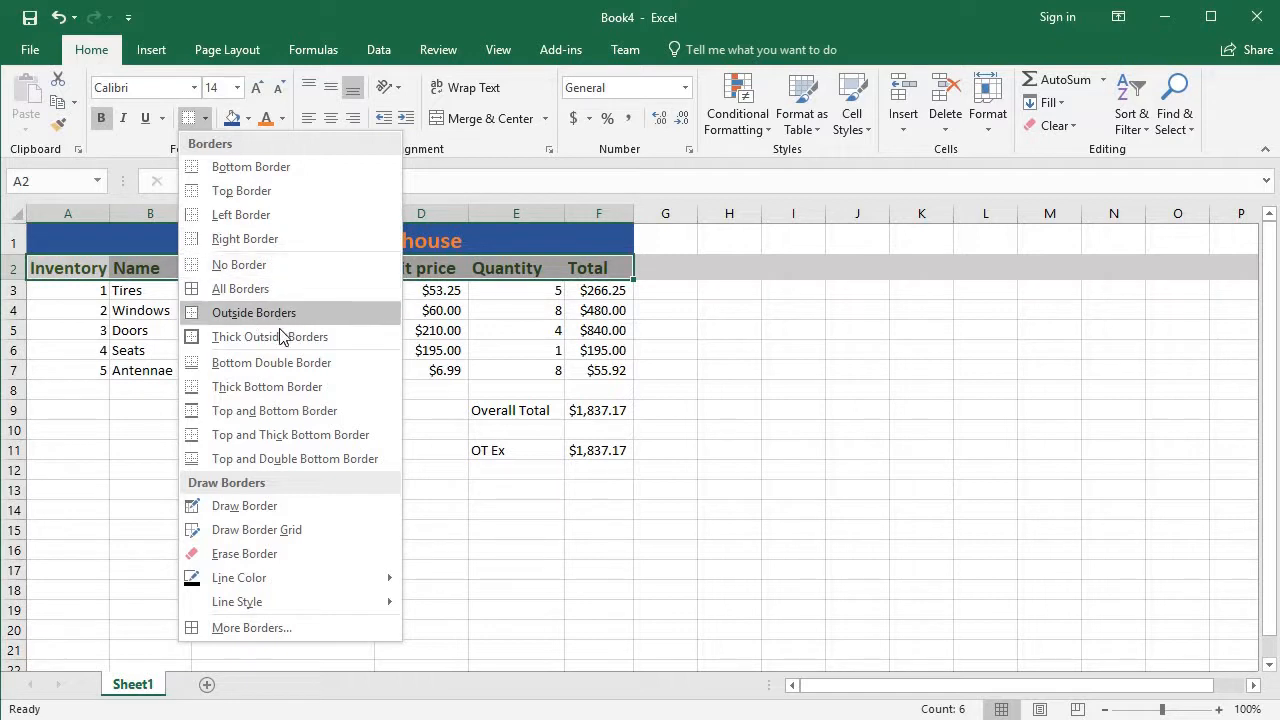
pyautogui.click(233, 364)
pyautogui.click(69, 450)
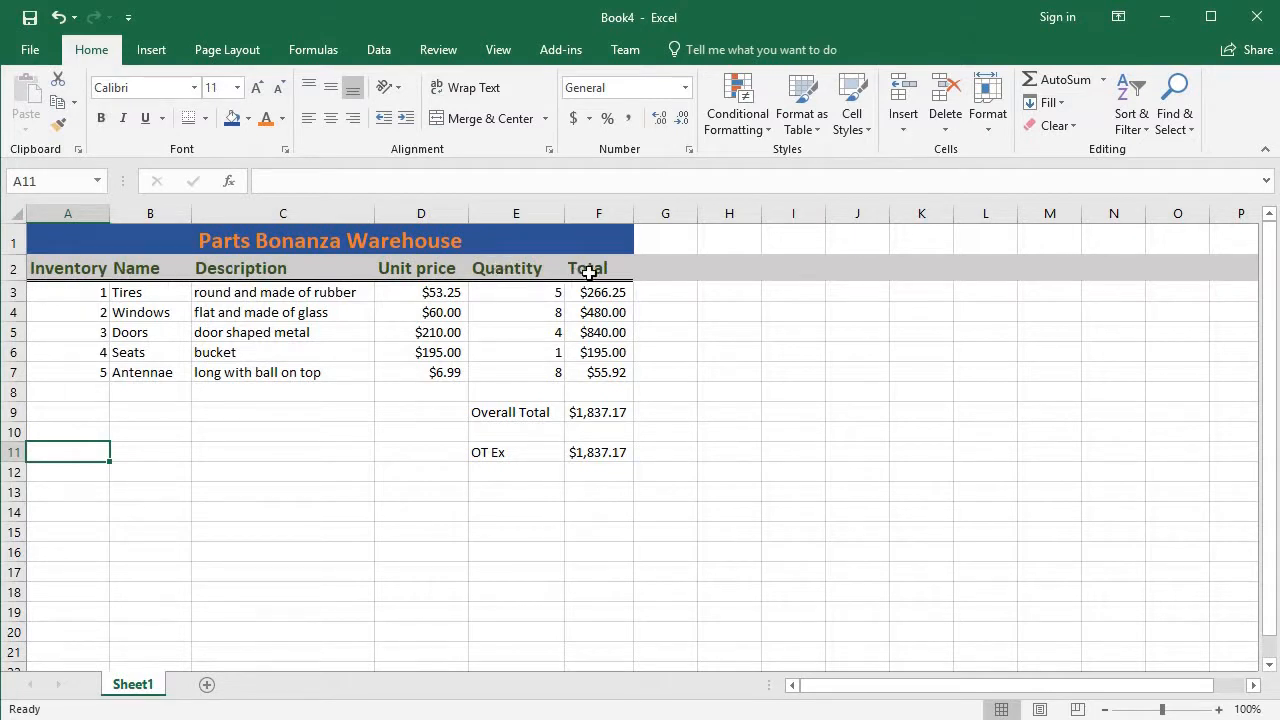
# Step: Apply All Borders to the inventory data in A3:F7
pyautogui.moveTo(72, 292); pyautogui.dragTo(603, 372)
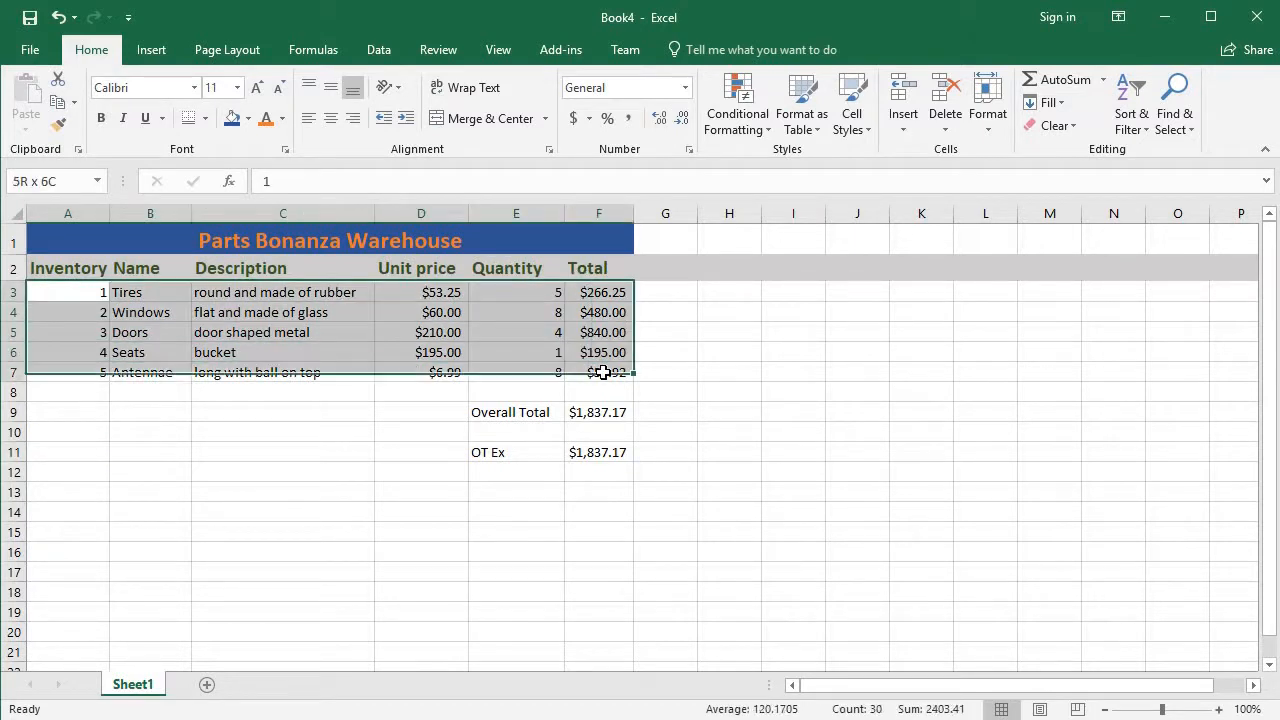
pyautogui.click(205, 118)
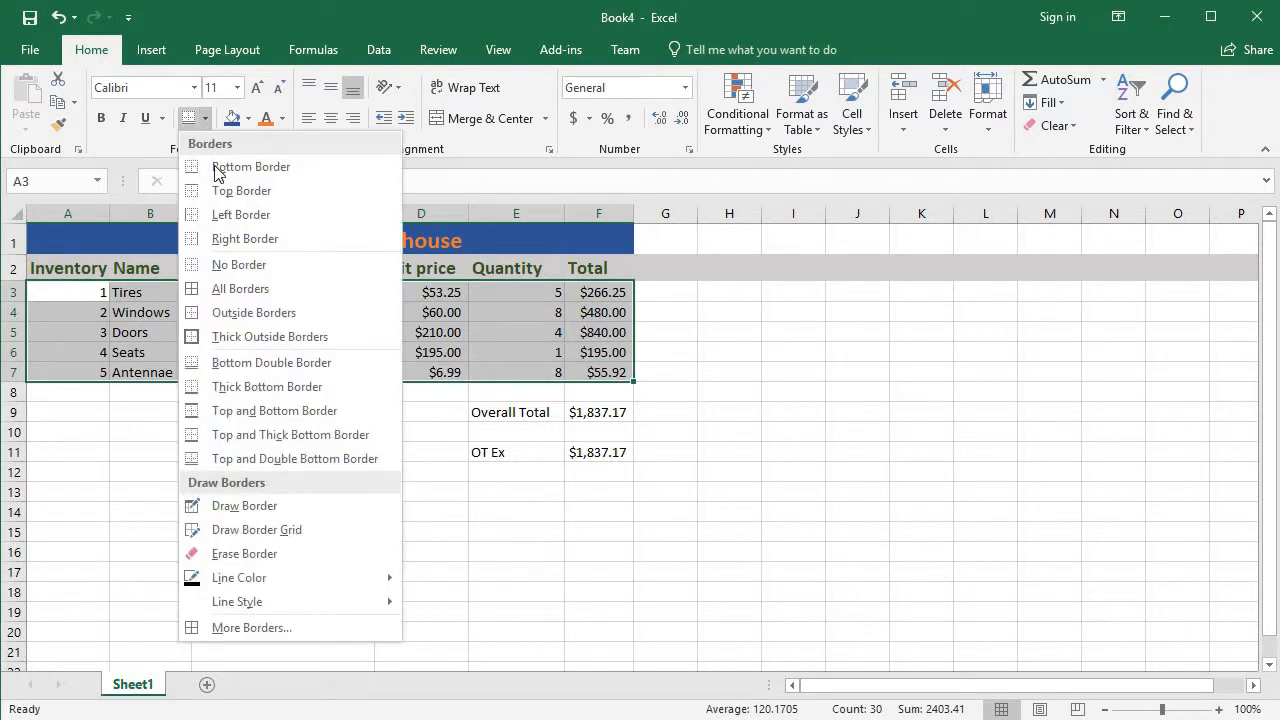
pyautogui.click(230, 287)
pyautogui.click(176, 447)
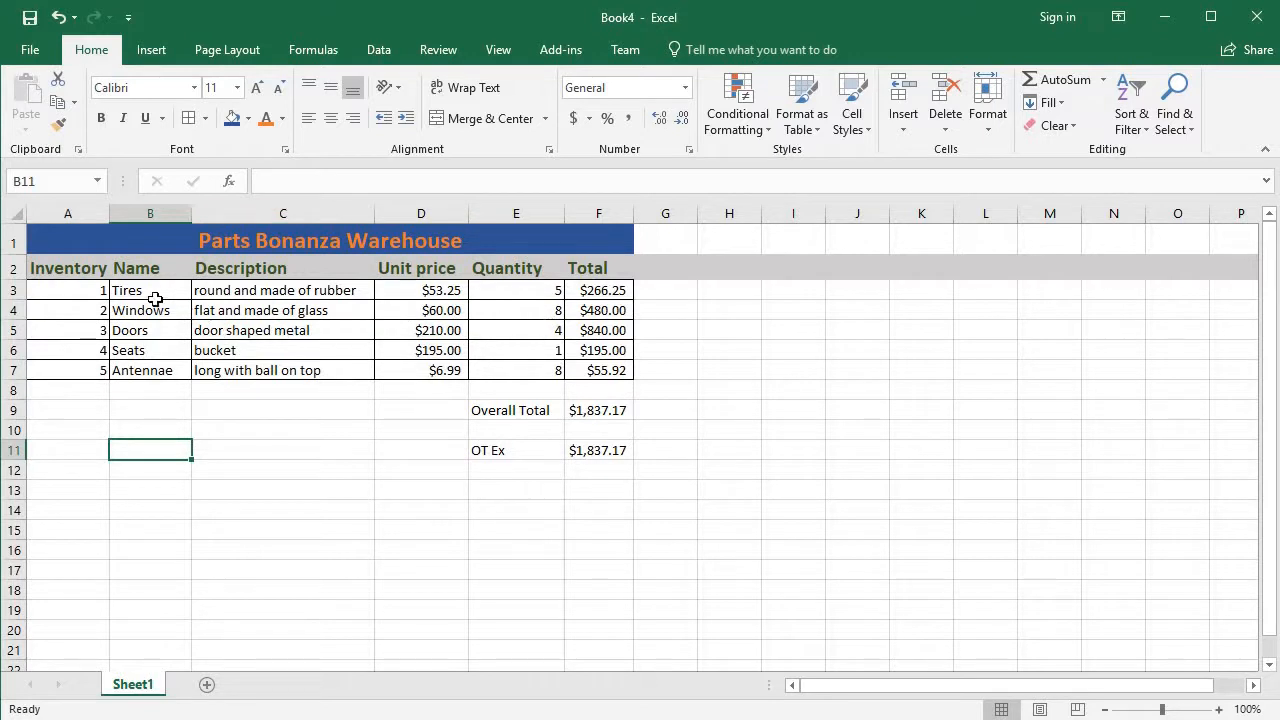
# Step: Try the Bottom Border option on the fully bordered inventory data in A3:F7
pyautogui.moveTo(86, 289); pyautogui.dragTo(590, 368)
pyautogui.click(205, 119)
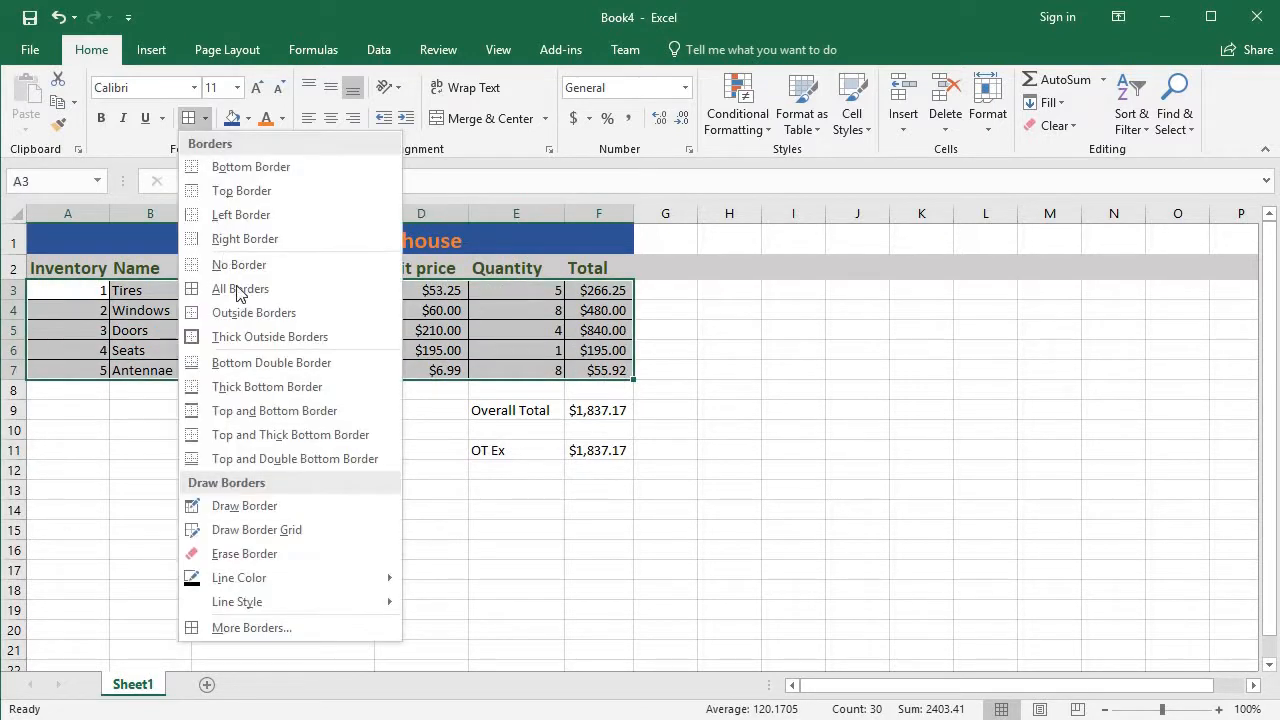
pyautogui.click(229, 170)
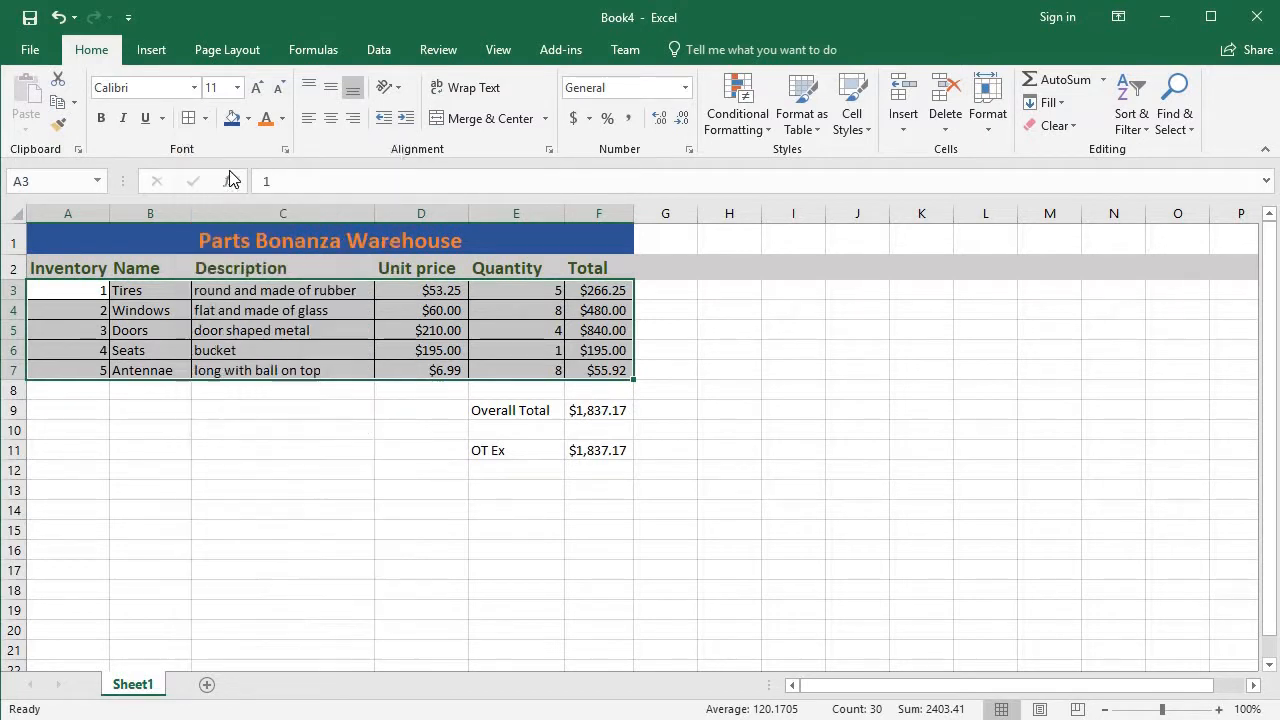
pyautogui.click(223, 397)
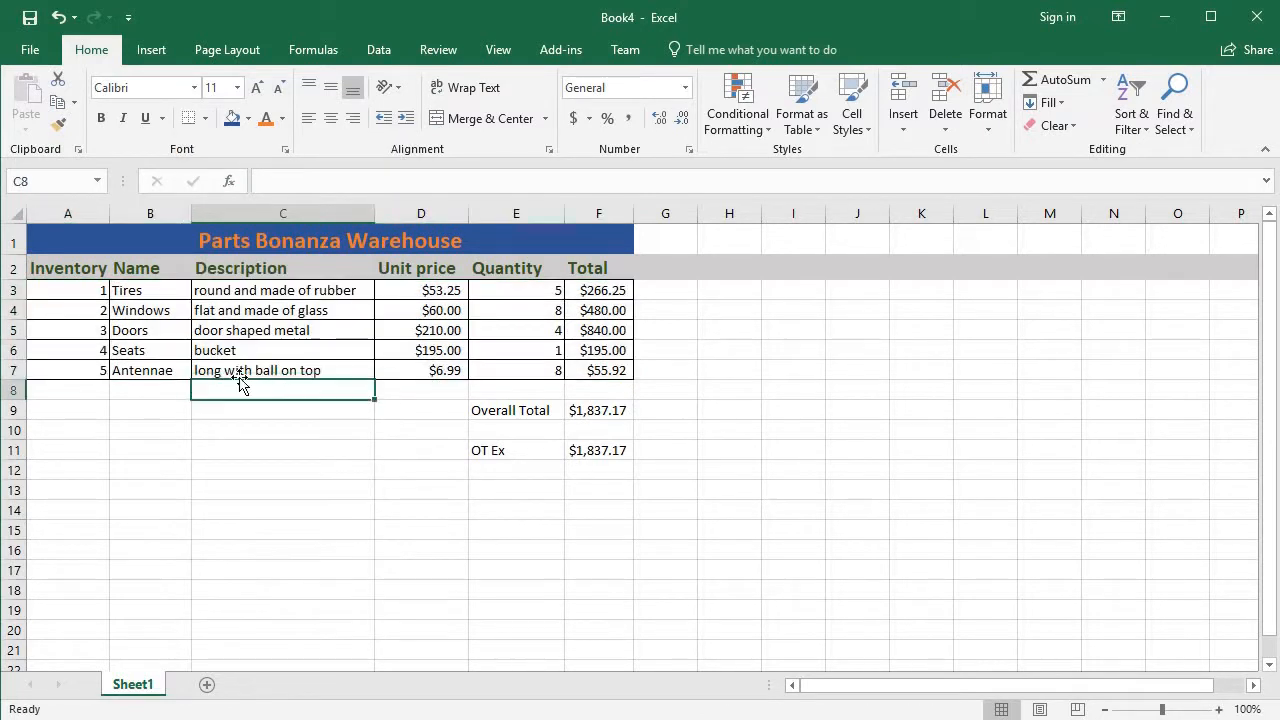
# Step: Try applying Outside Borders to the inventory data in A3:F7 over the existing gridded borders
pyautogui.moveTo(85, 299); pyautogui.dragTo(593, 368)
pyautogui.click(205, 118)
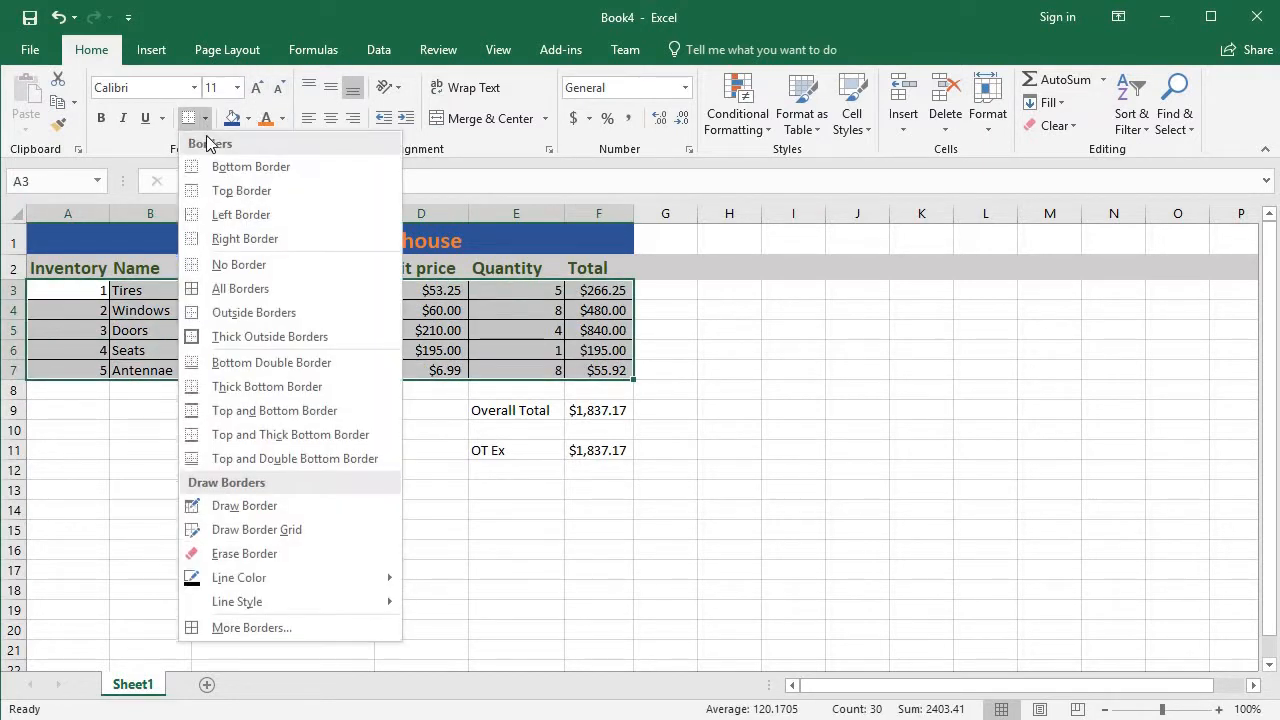
pyautogui.click(241, 316)
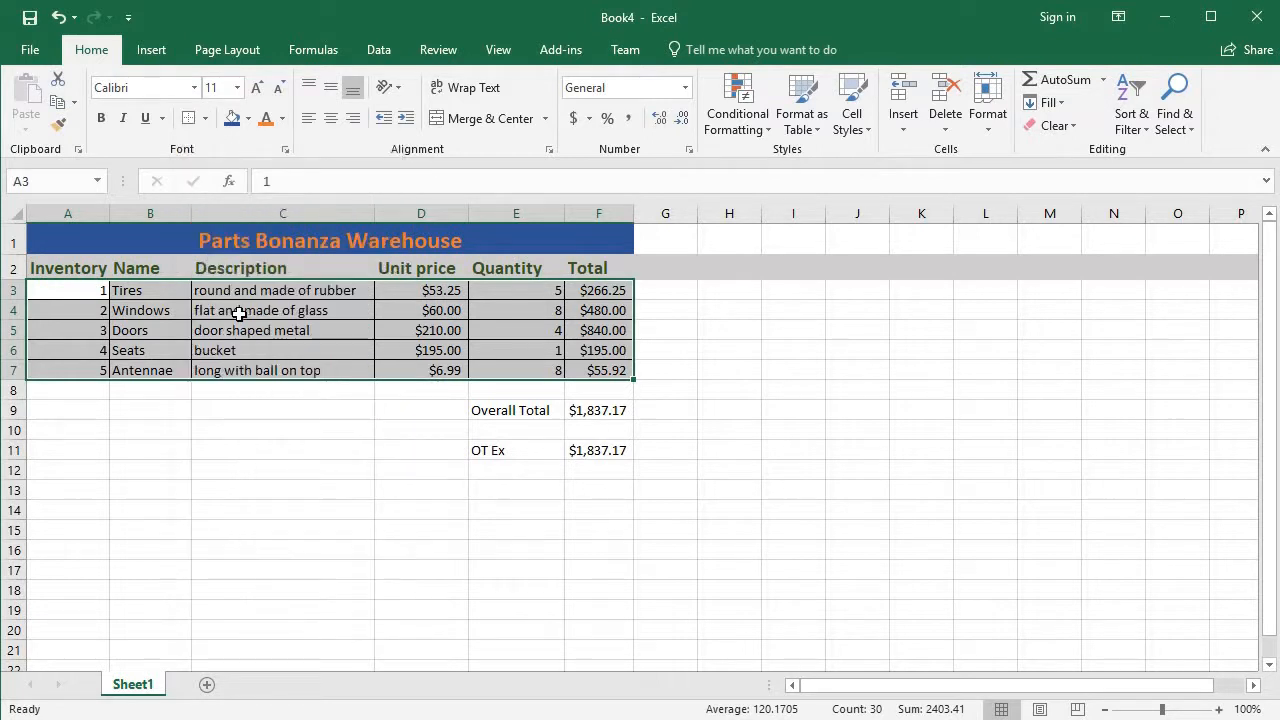
# Step: Clear the existing borders from A3:F7 and apply Outside Borders around the inventory data instead
pyautogui.click(204, 119)
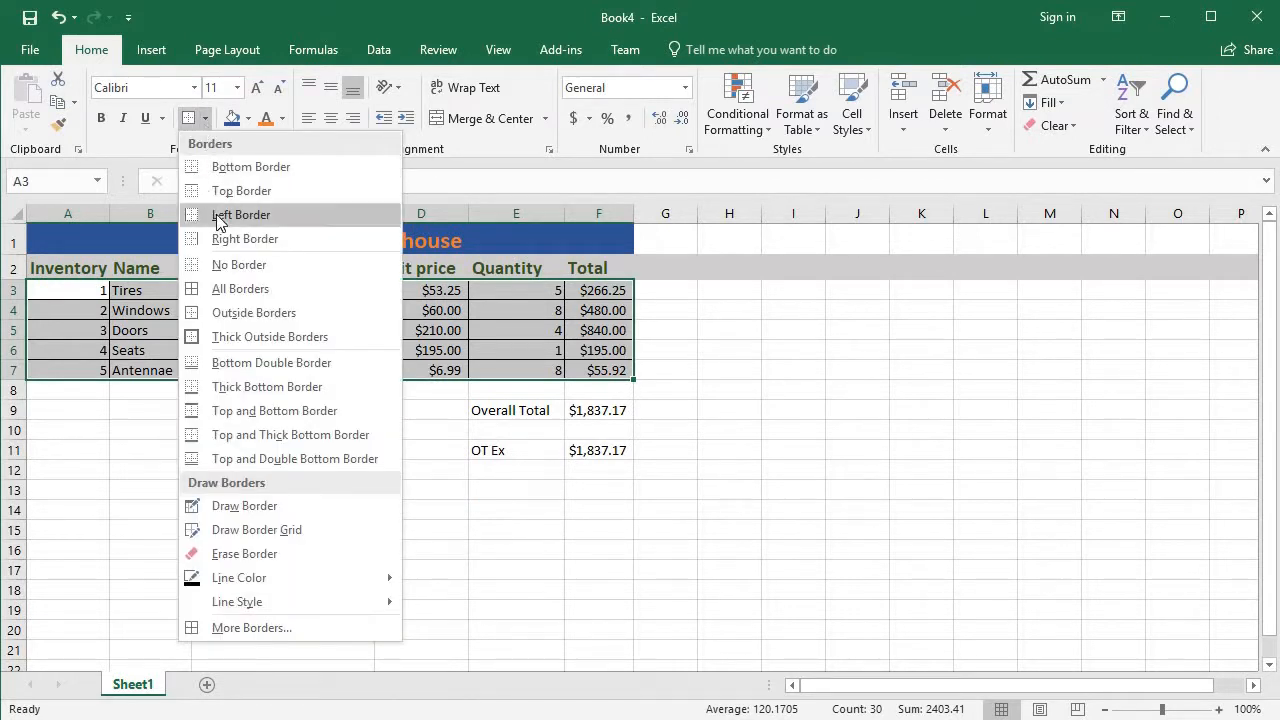
pyautogui.click(222, 266)
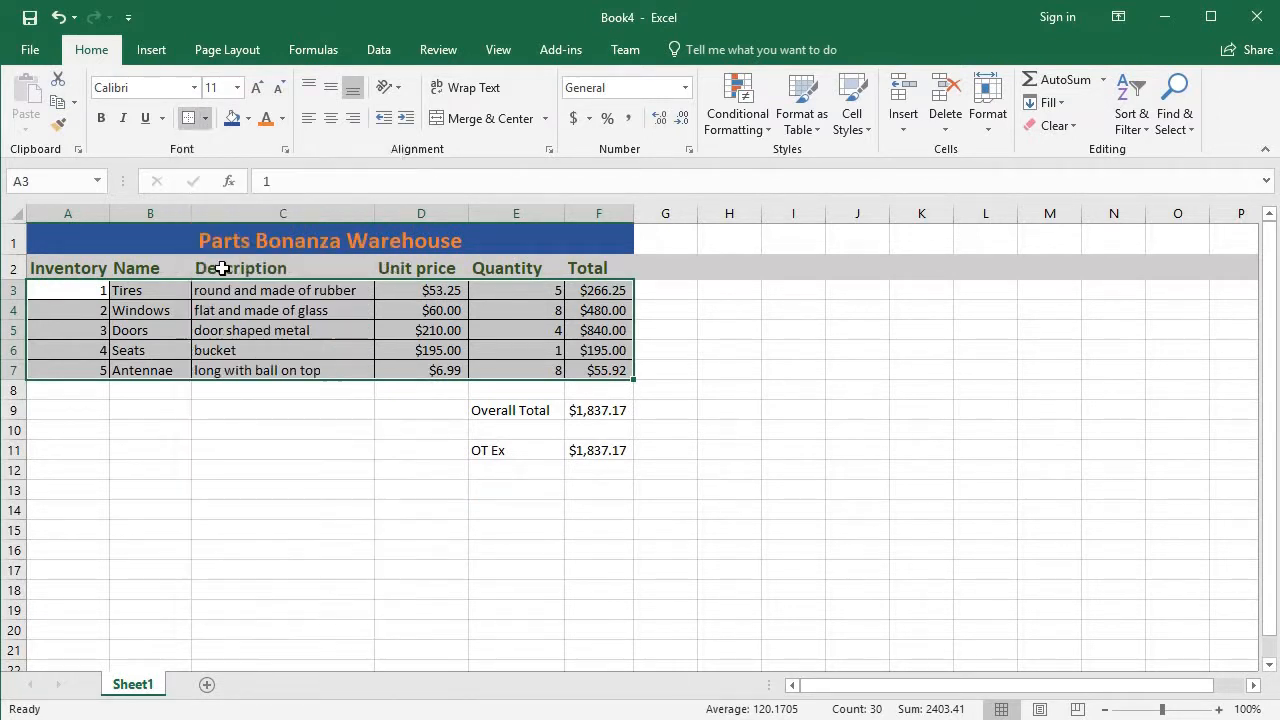
pyautogui.click(204, 119)
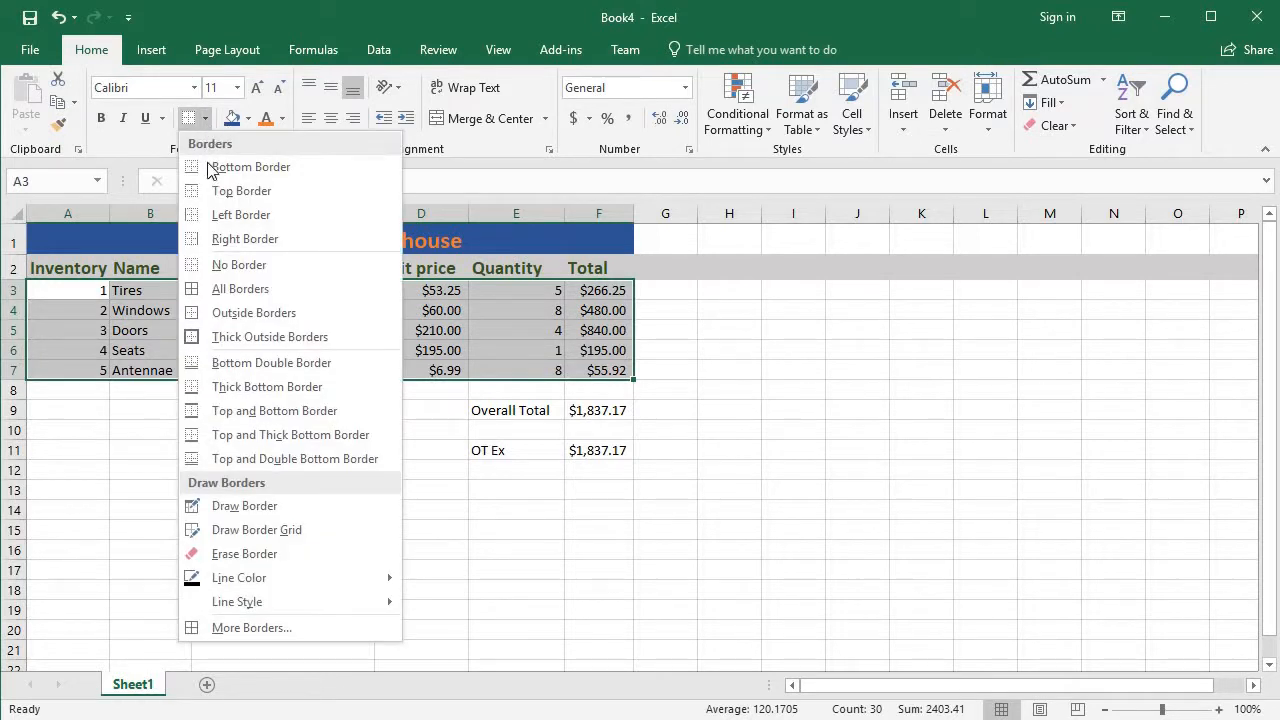
pyautogui.click(228, 312)
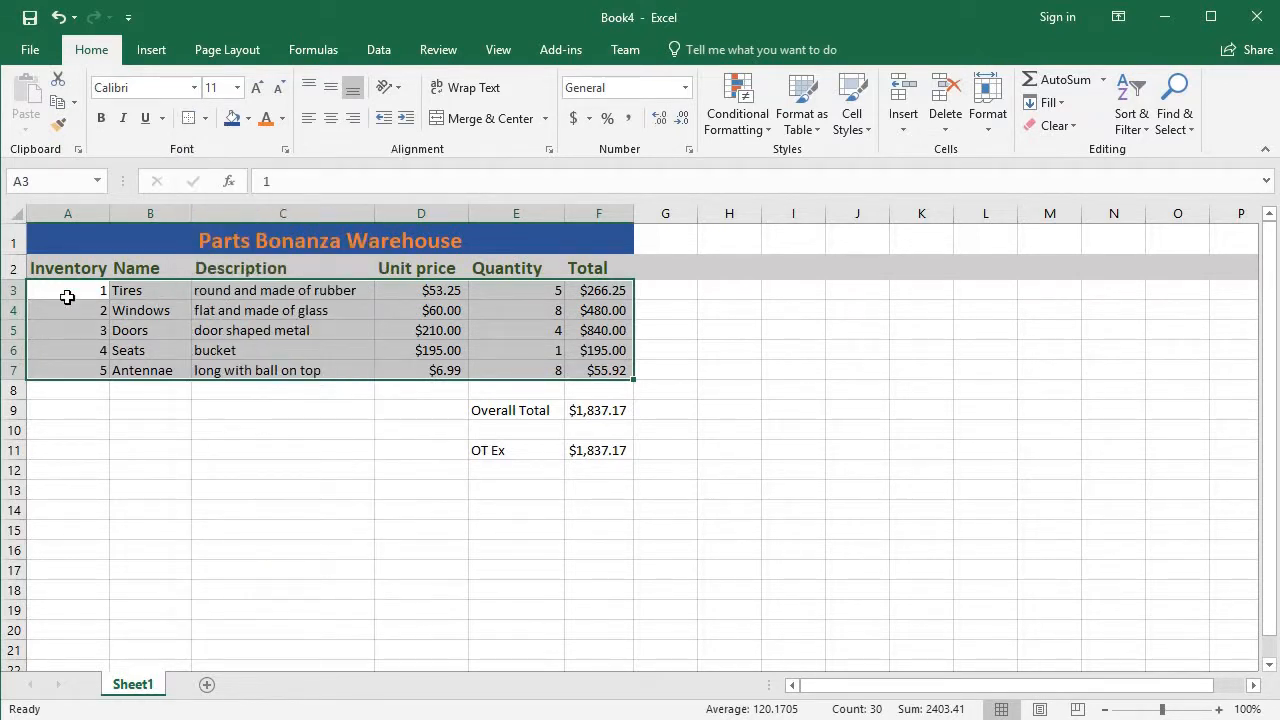
pyautogui.click(91, 434)
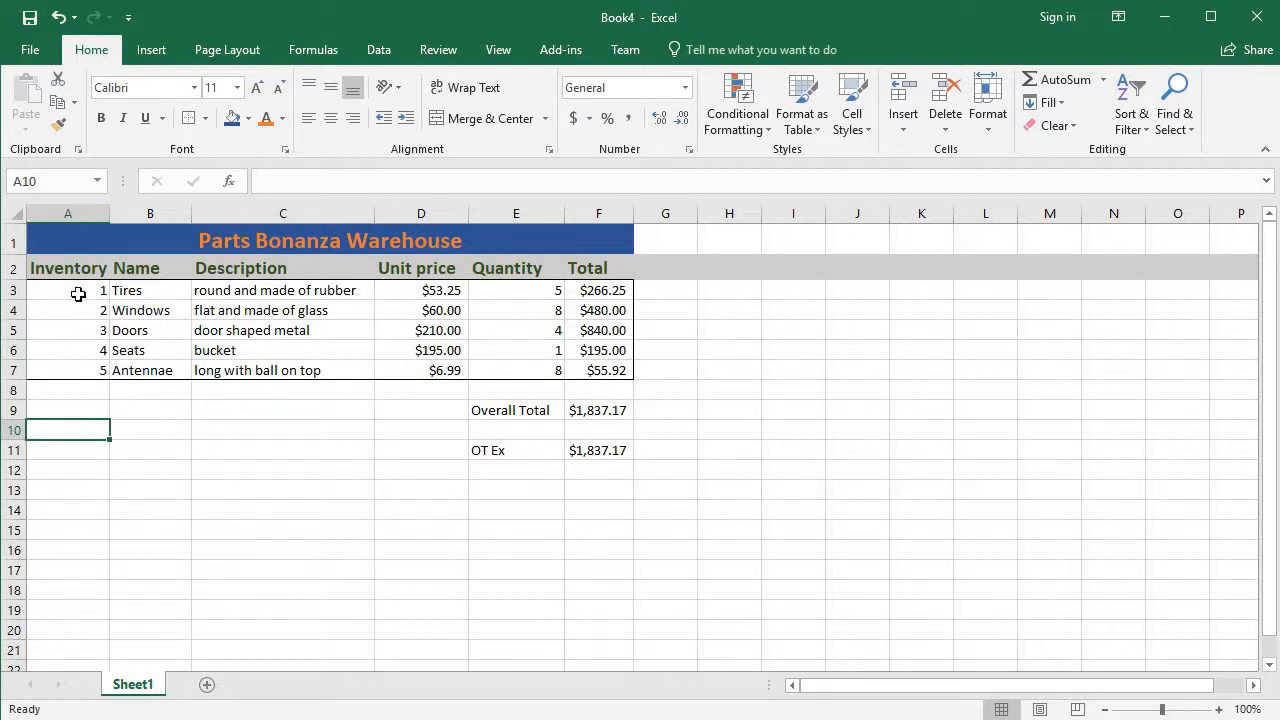
pyautogui.click(176, 492)
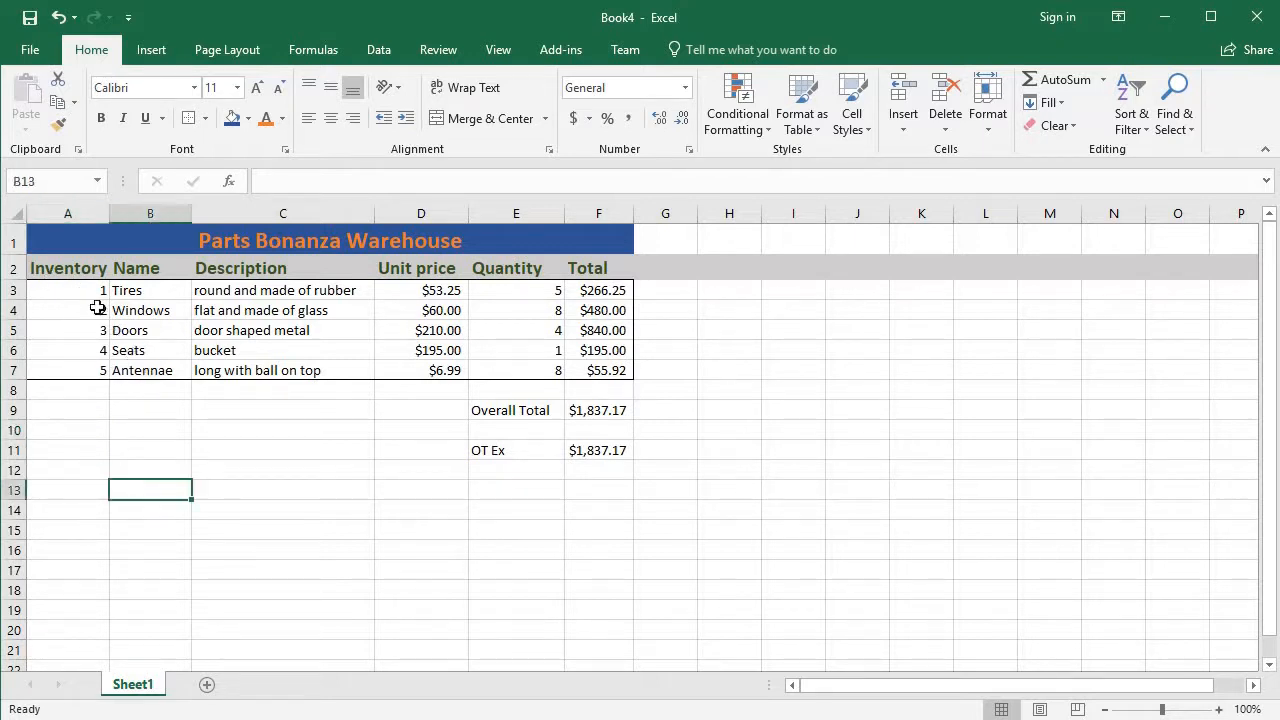
# Step: Remove the outside borders from the inventory data in A3:F7 with the No Border option
pyautogui.moveTo(87, 292); pyautogui.dragTo(609, 365)
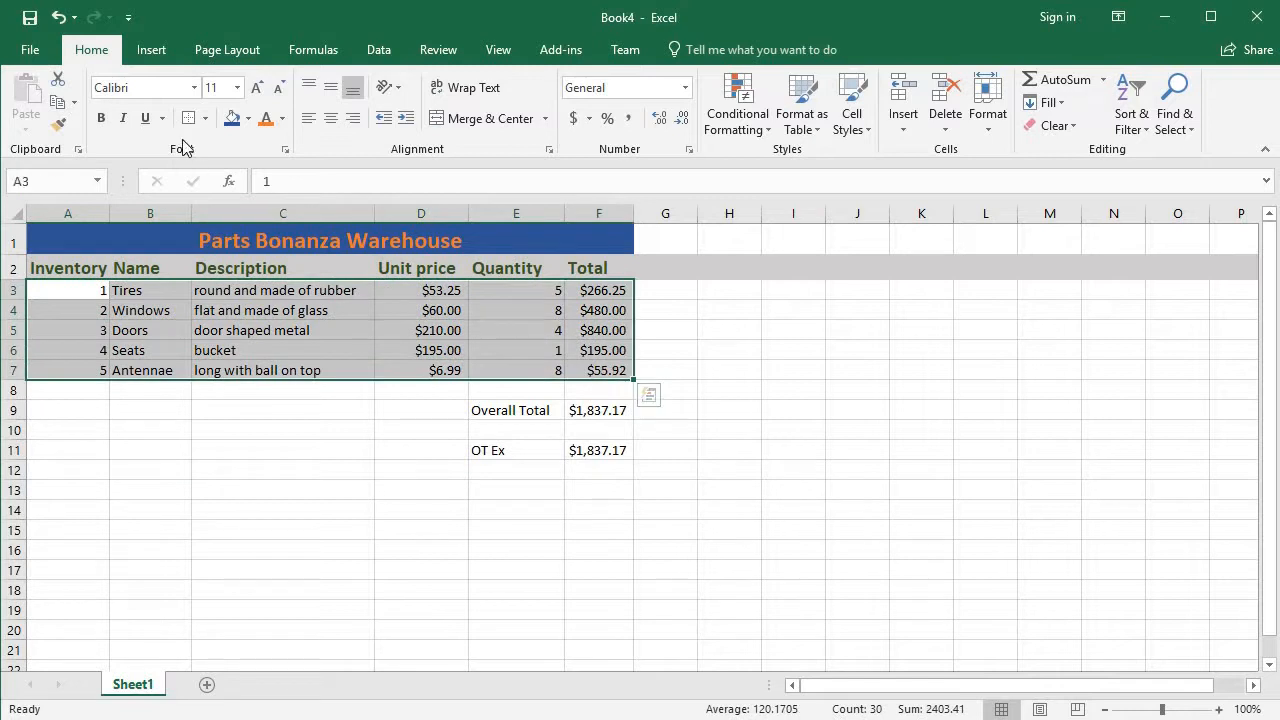
pyautogui.click(205, 118)
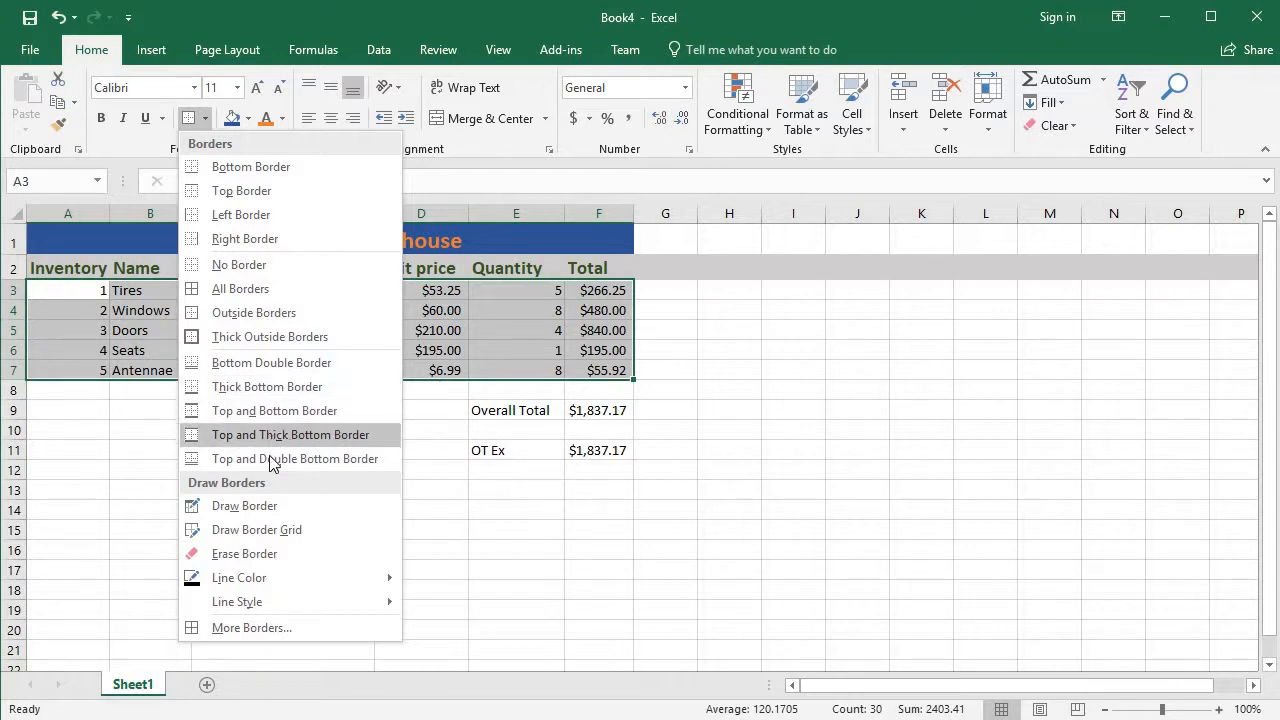
pyautogui.click(245, 266)
pyautogui.click(199, 451)
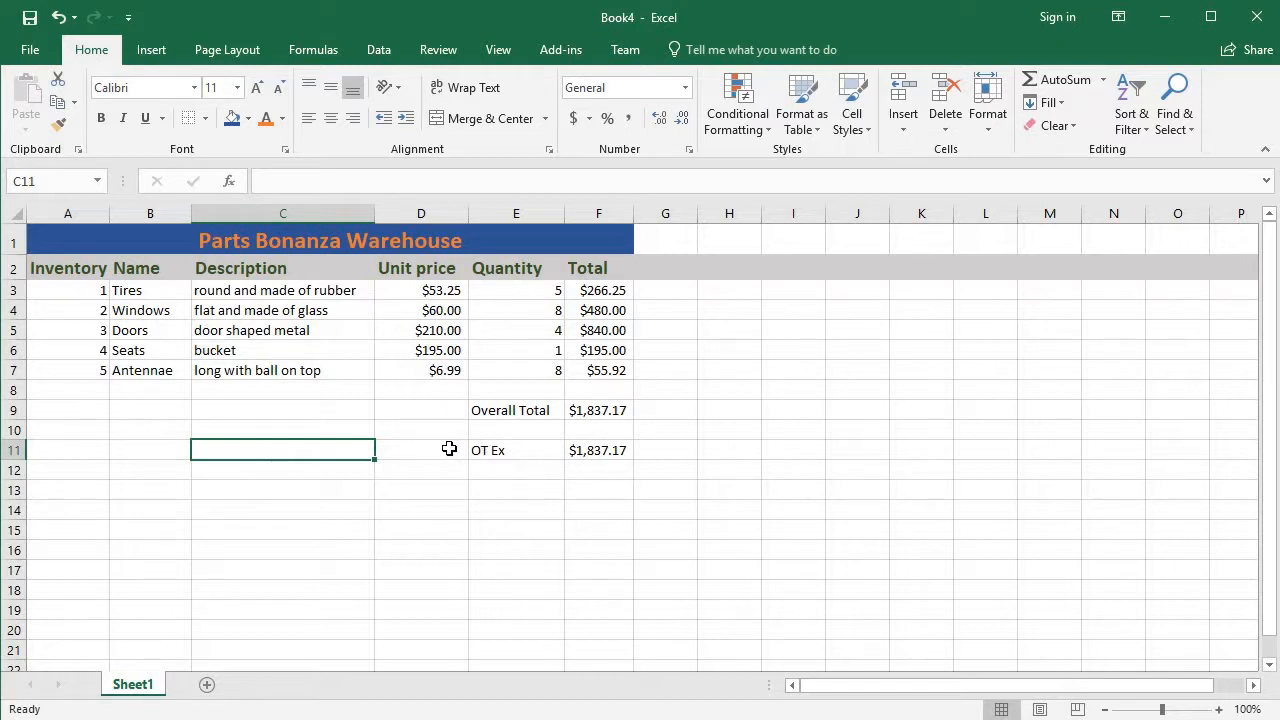
# Step: Clear the contents of cells D11:G11, including the OT Ex label and its amount
pyautogui.moveTo(449, 449); pyautogui.dragTo(637, 451)
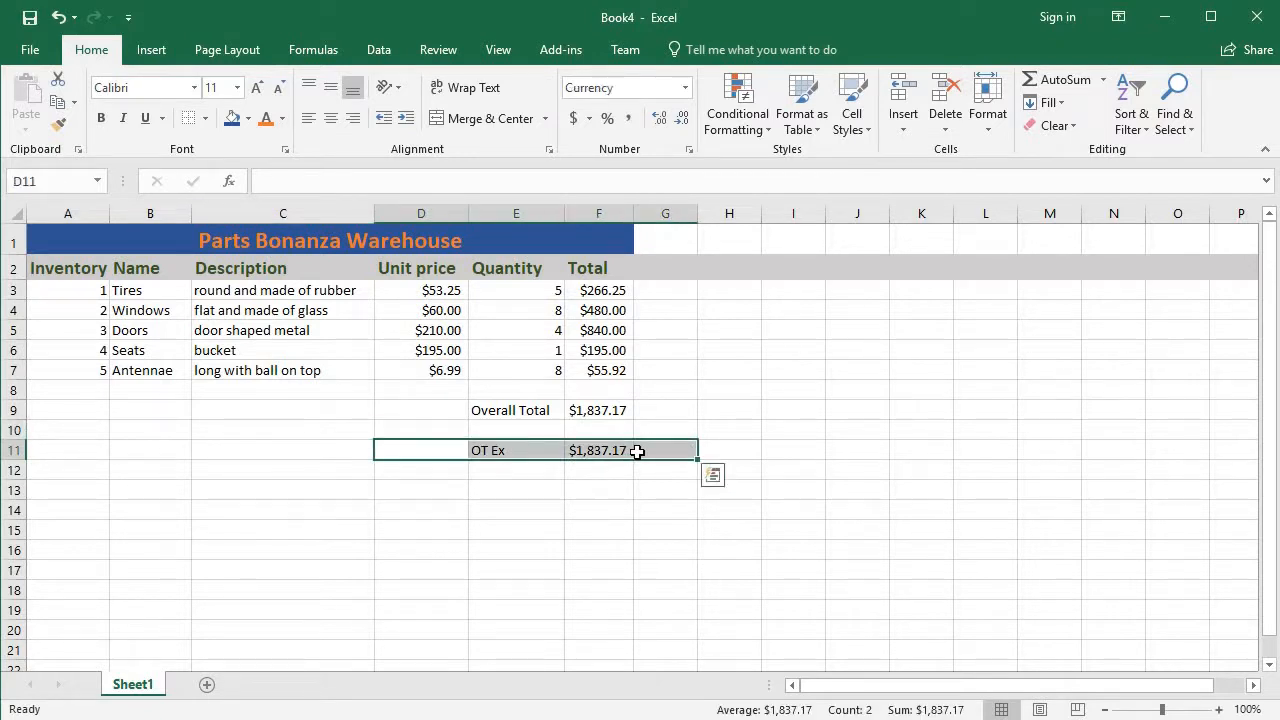
pyautogui.press('Delete')
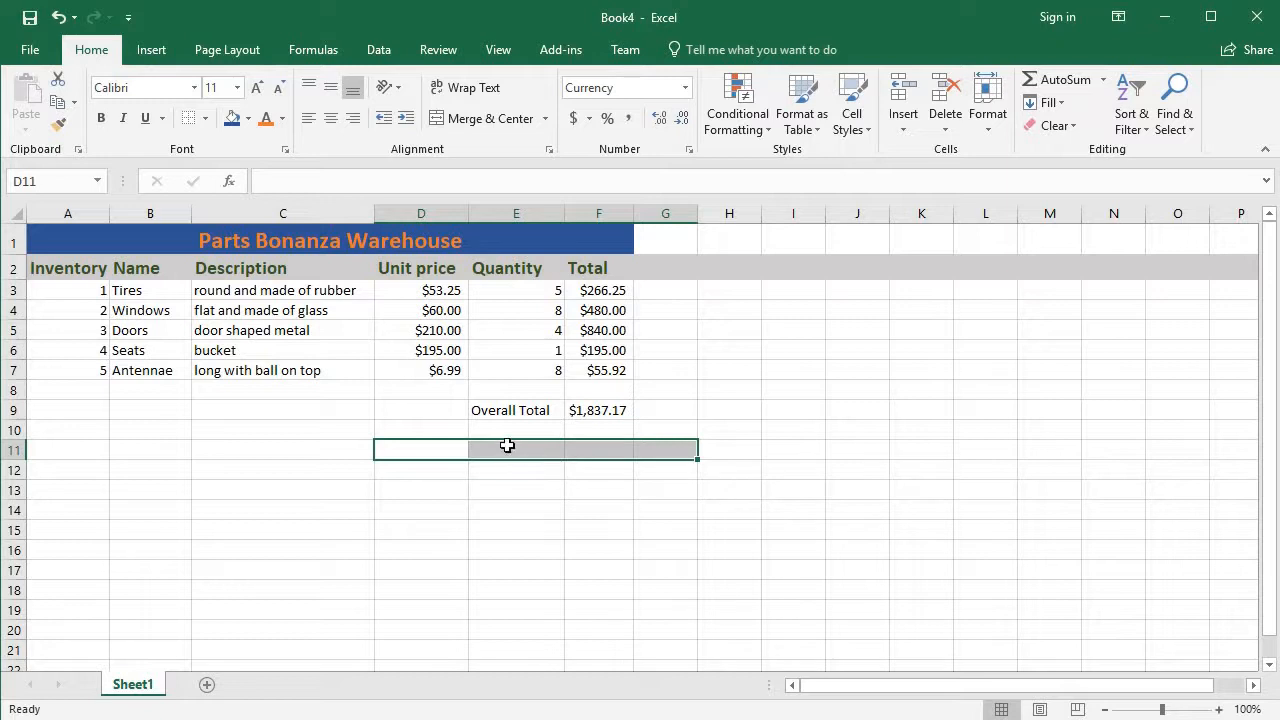
# Step: Clear the contents of the Seats entry in cells A6:G6, leaving the row in place
pyautogui.click(56, 349)
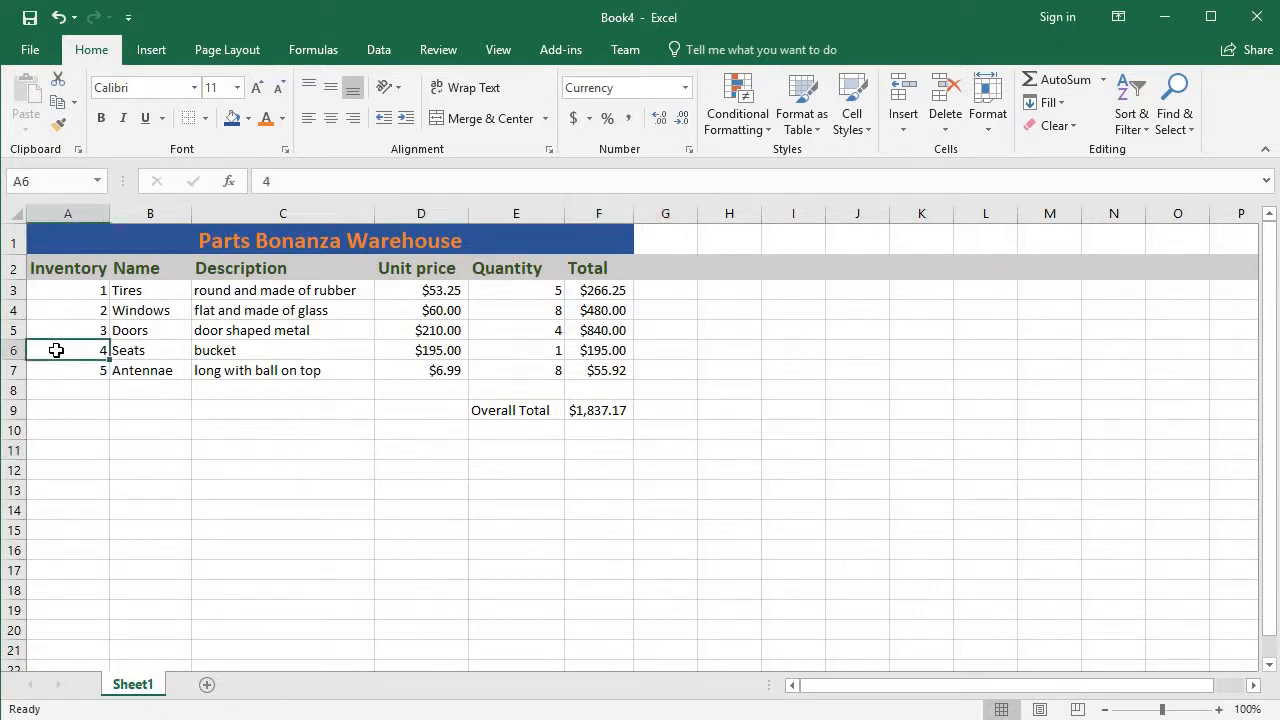
pyautogui.moveTo(122, 355); pyautogui.dragTo(638, 347)
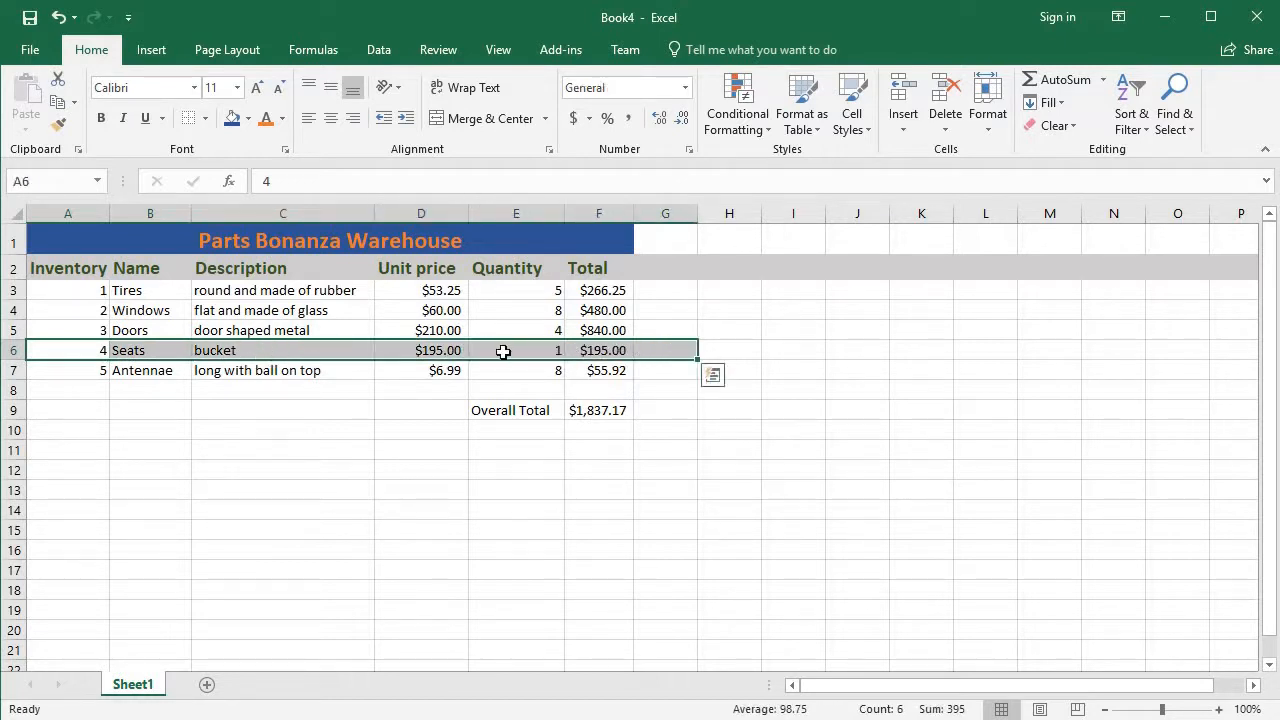
pyautogui.press('Delete')
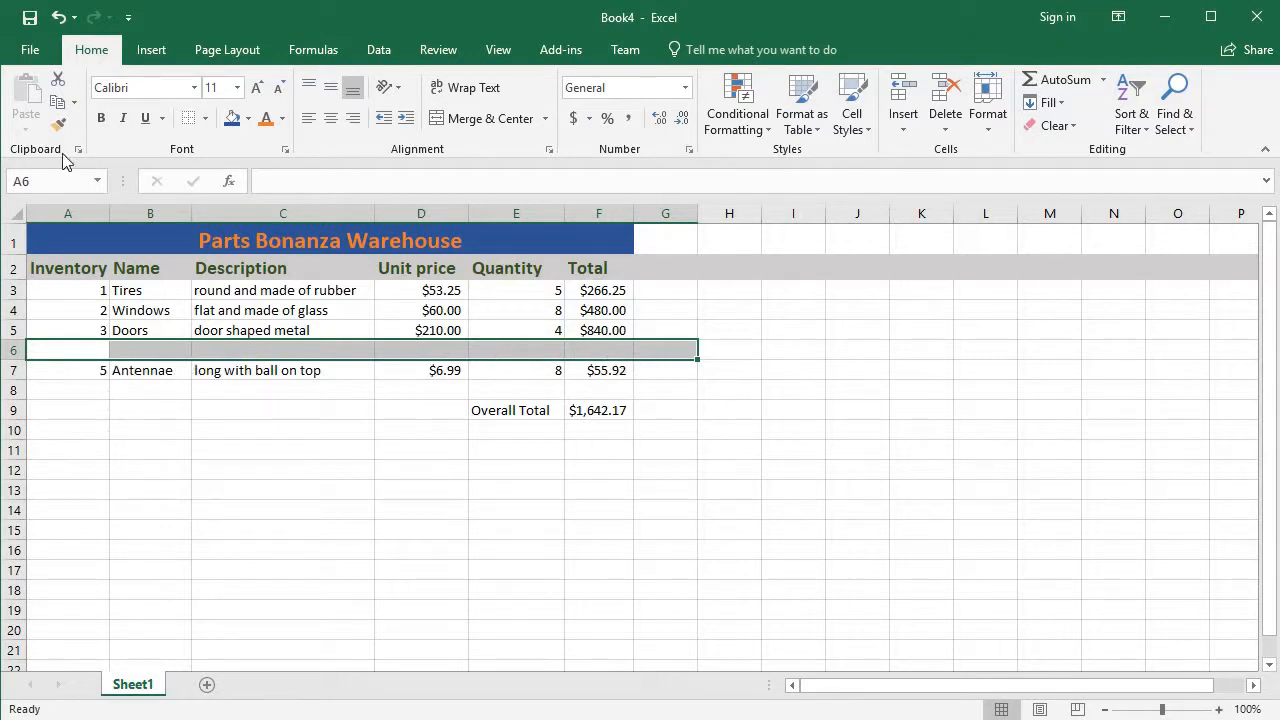
# Step: Undo the clearing of the Seats entry in A6:G6
pyautogui.click(59, 17)
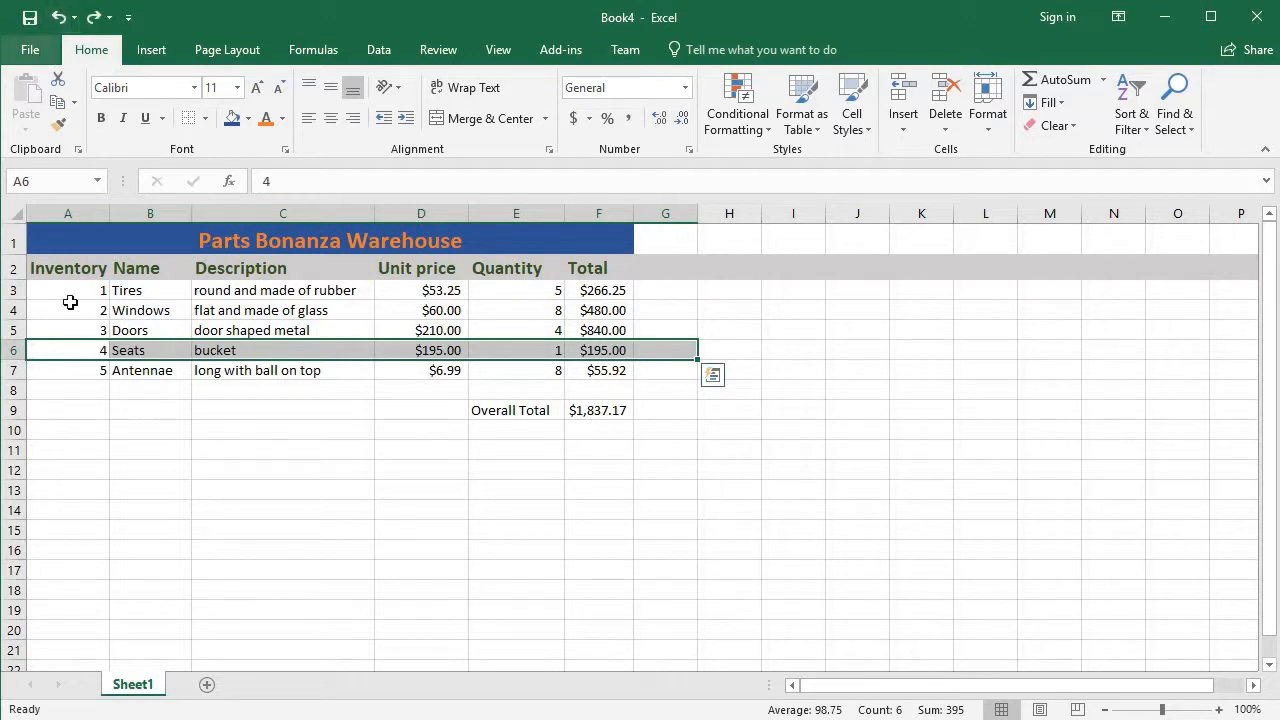
# Step: Delete the entire Seats row 6, and insert a blank row in its place above the Antennae entry
pyautogui.click(14, 349)
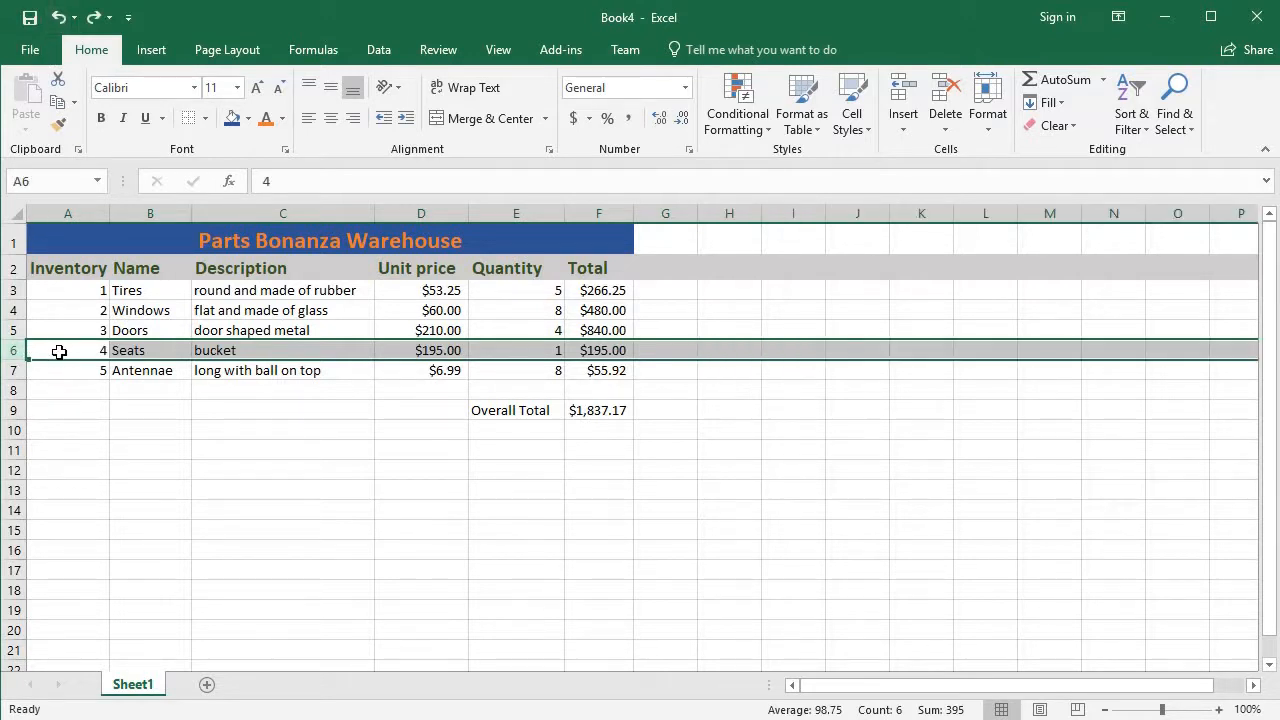
pyautogui.rightClick(59, 352)
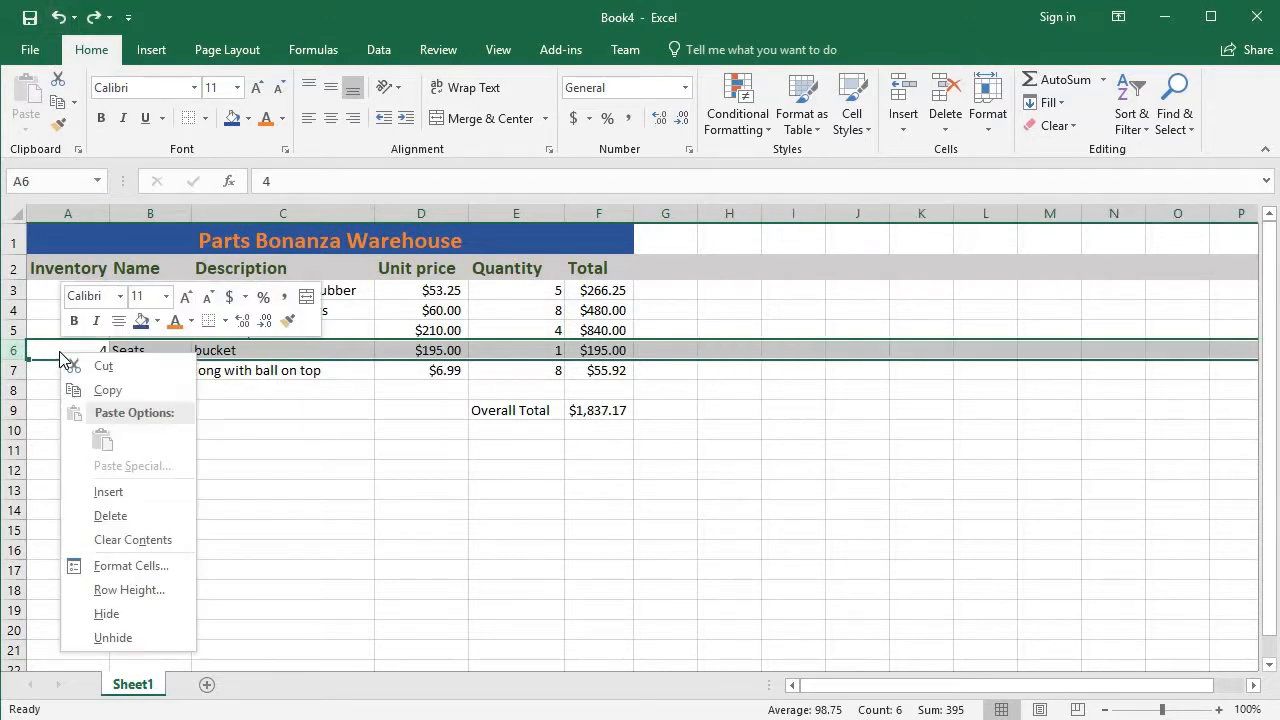
pyautogui.click(121, 514)
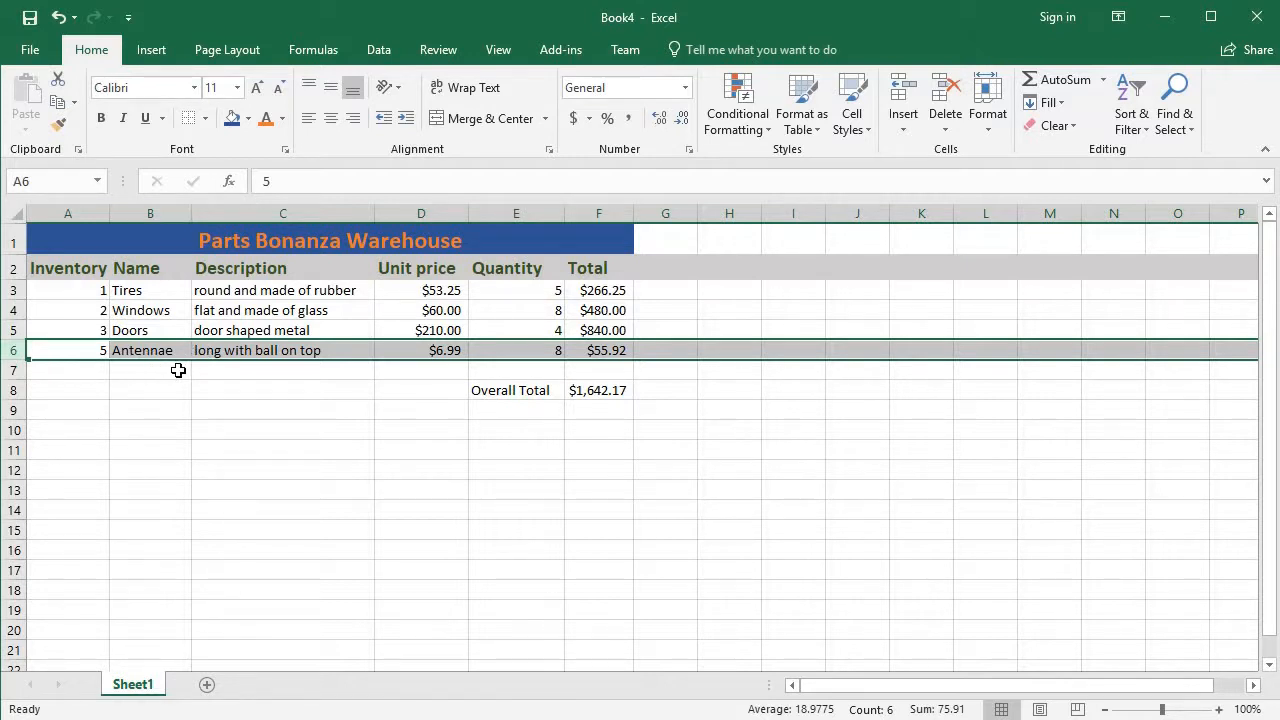
pyautogui.rightClick(56, 351)
pyautogui.click(106, 490)
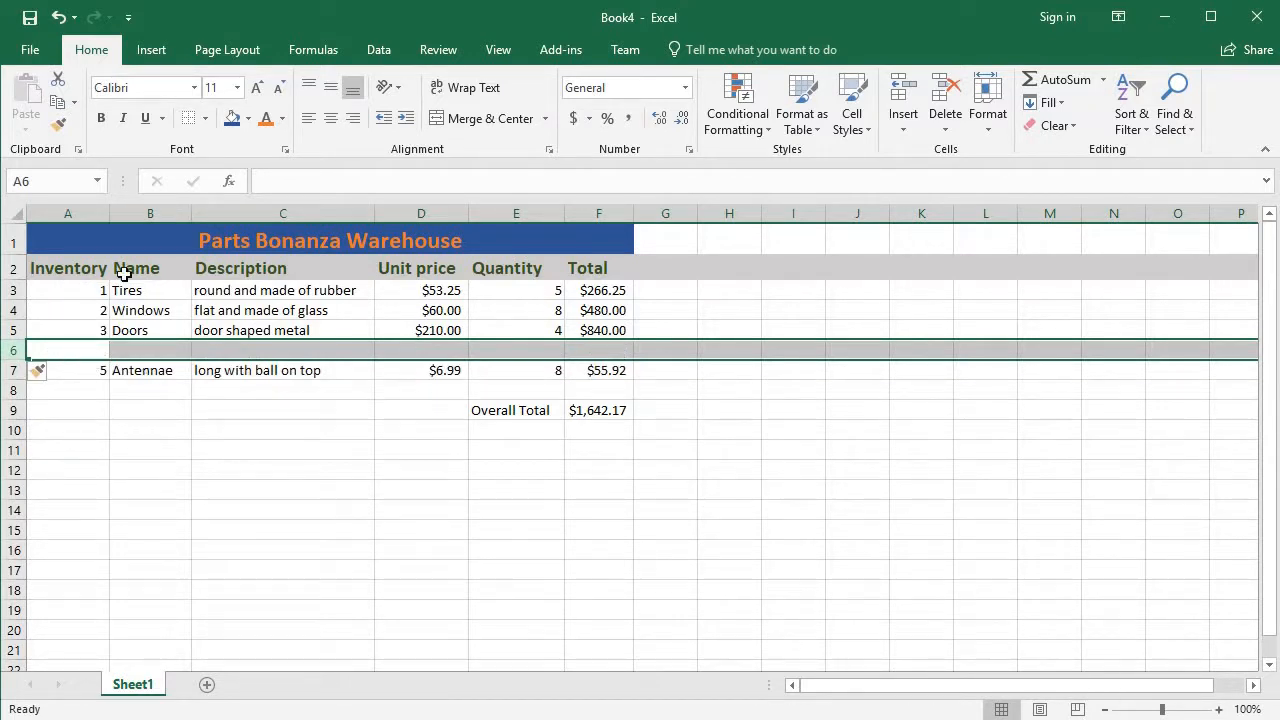
# Step: Undo the blank row insertion and the deletion of the Seats row
pyautogui.click(60, 20)
pyautogui.click(60, 20)
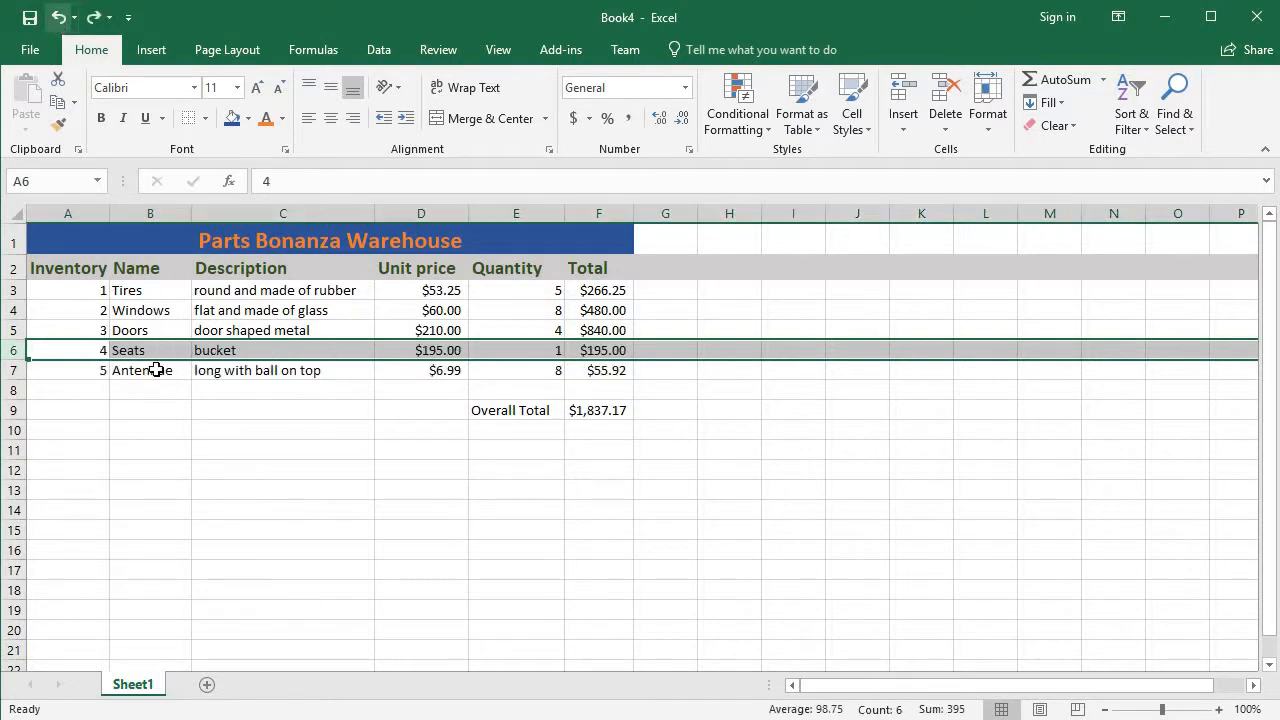
# Step: Examine the cell deletion options for the Seats entry in A6:F6, and leave them without deleting anything
pyautogui.moveTo(186, 437); pyautogui.dragTo(170, 450)
pyautogui.moveTo(89, 349); pyautogui.dragTo(567, 352)
pyautogui.rightClick(512, 356)
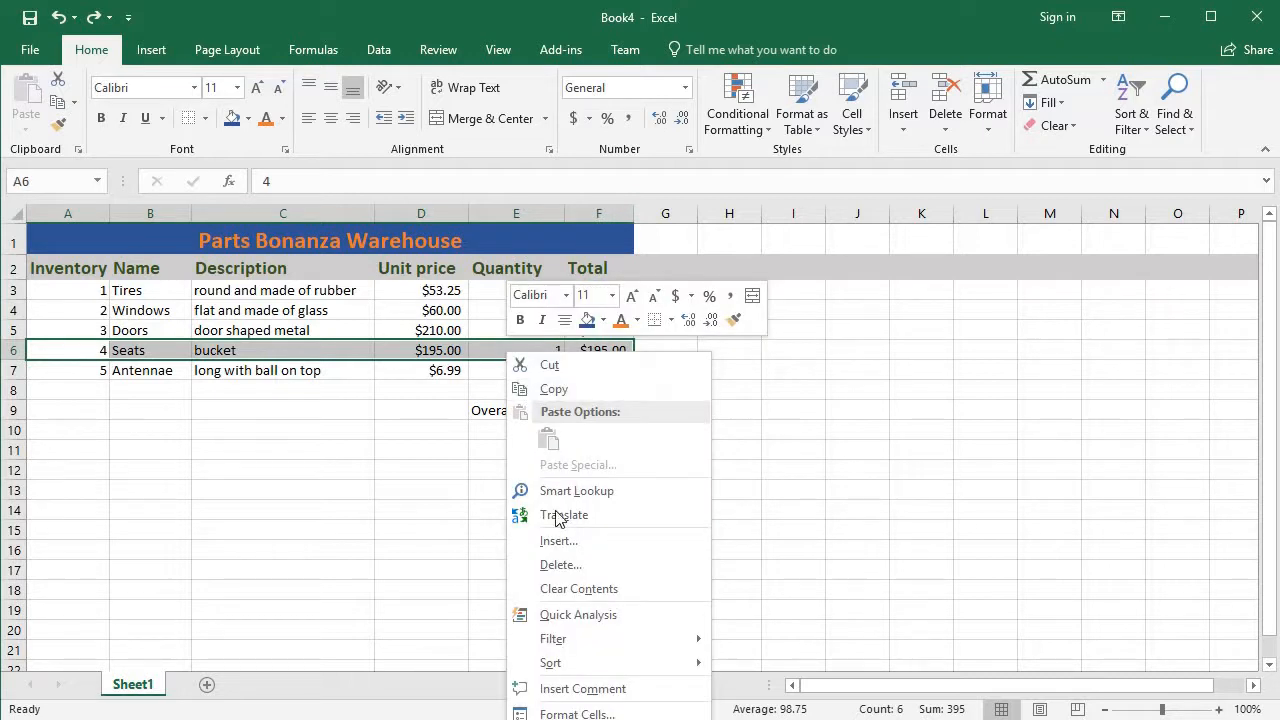
pyautogui.click(560, 566)
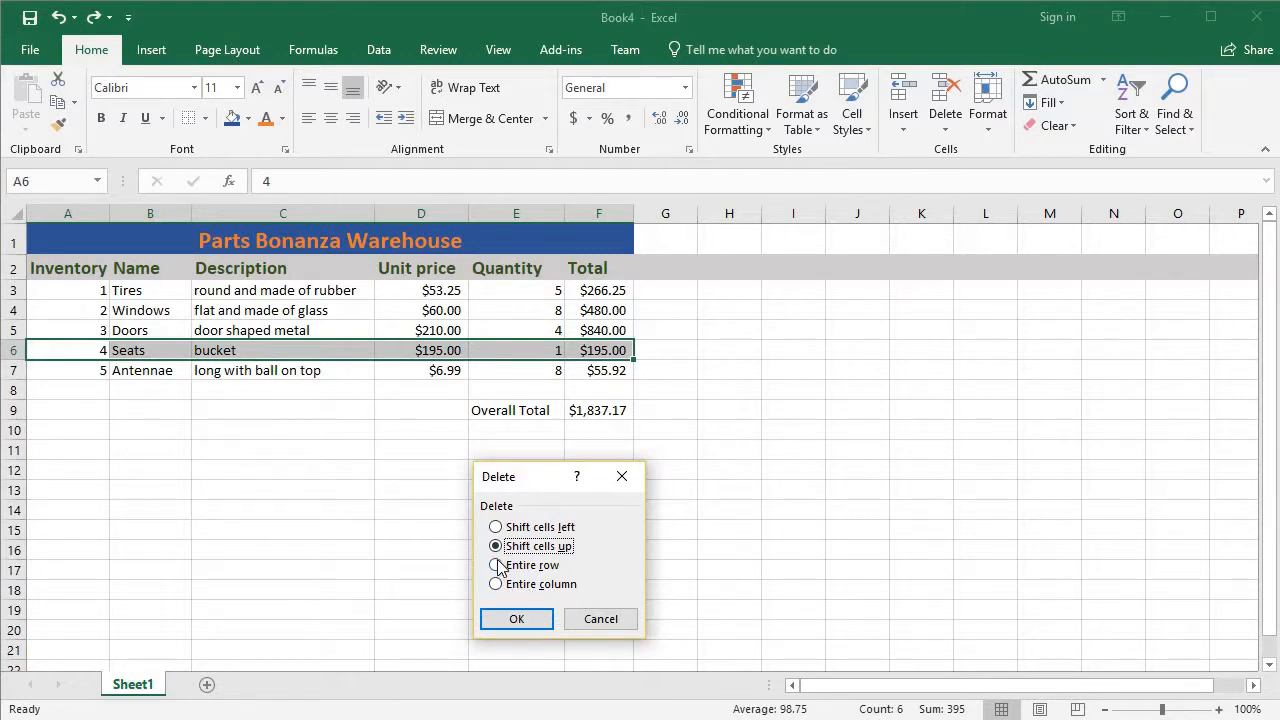
pyautogui.click(600, 620)
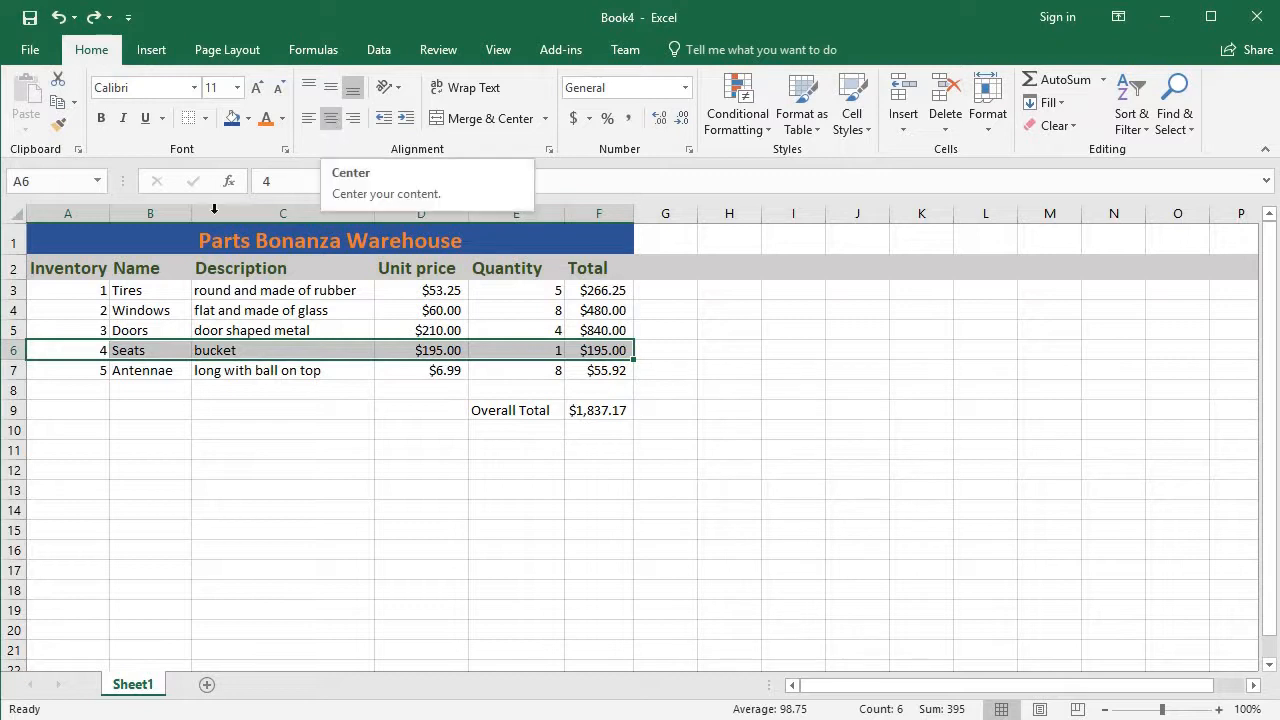
# Step: Try center, left and right alignment in turn on the inventory data in A3:F7
pyautogui.moveTo(88, 295); pyautogui.dragTo(612, 372)
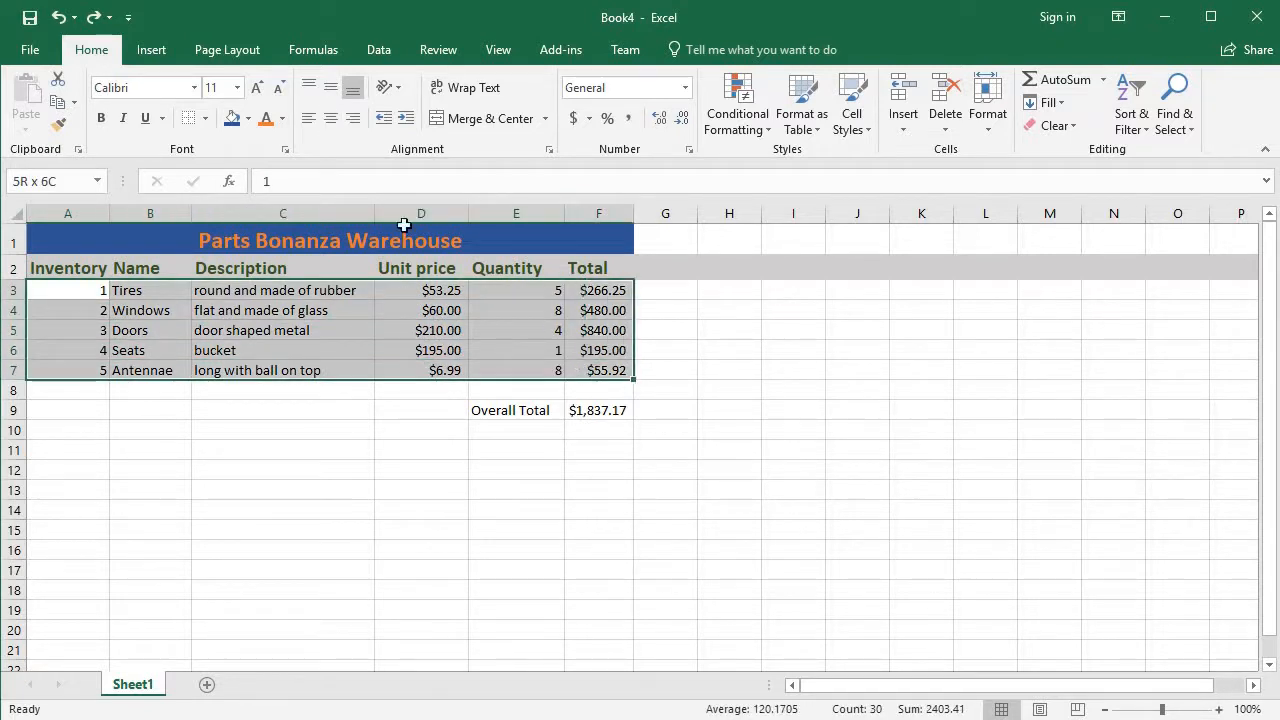
pyautogui.click(331, 119)
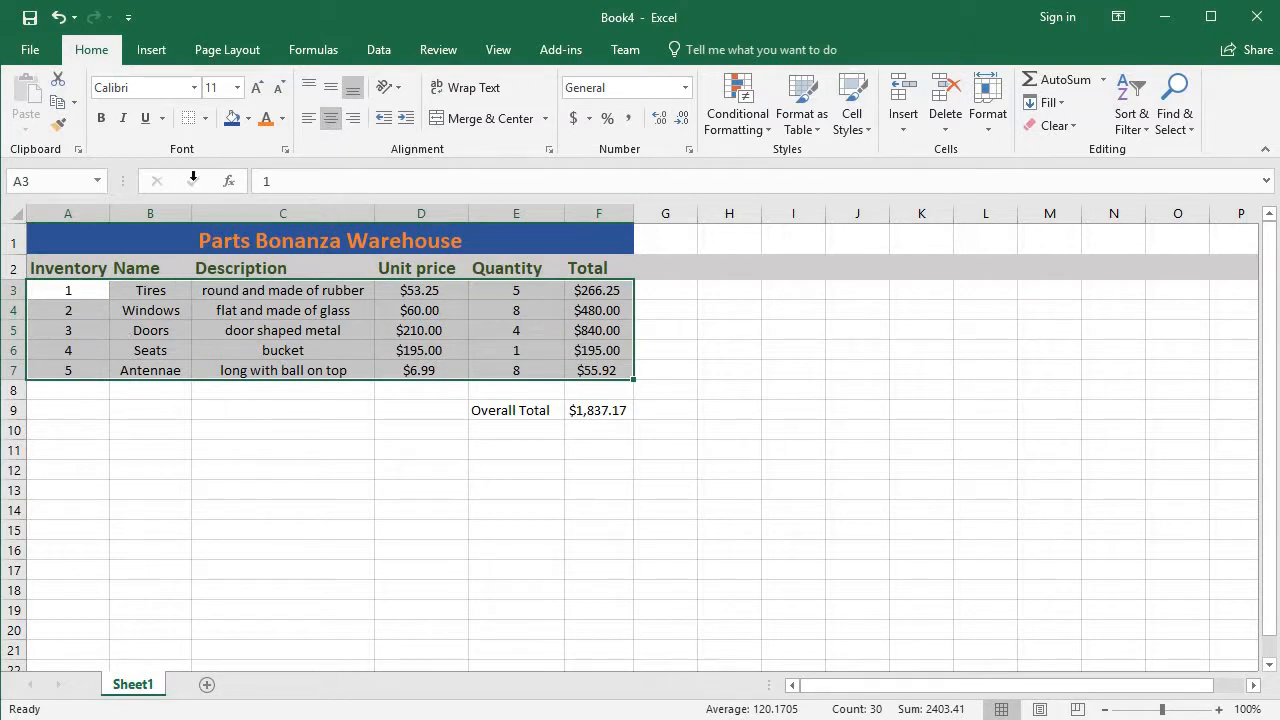
pyautogui.click(305, 119)
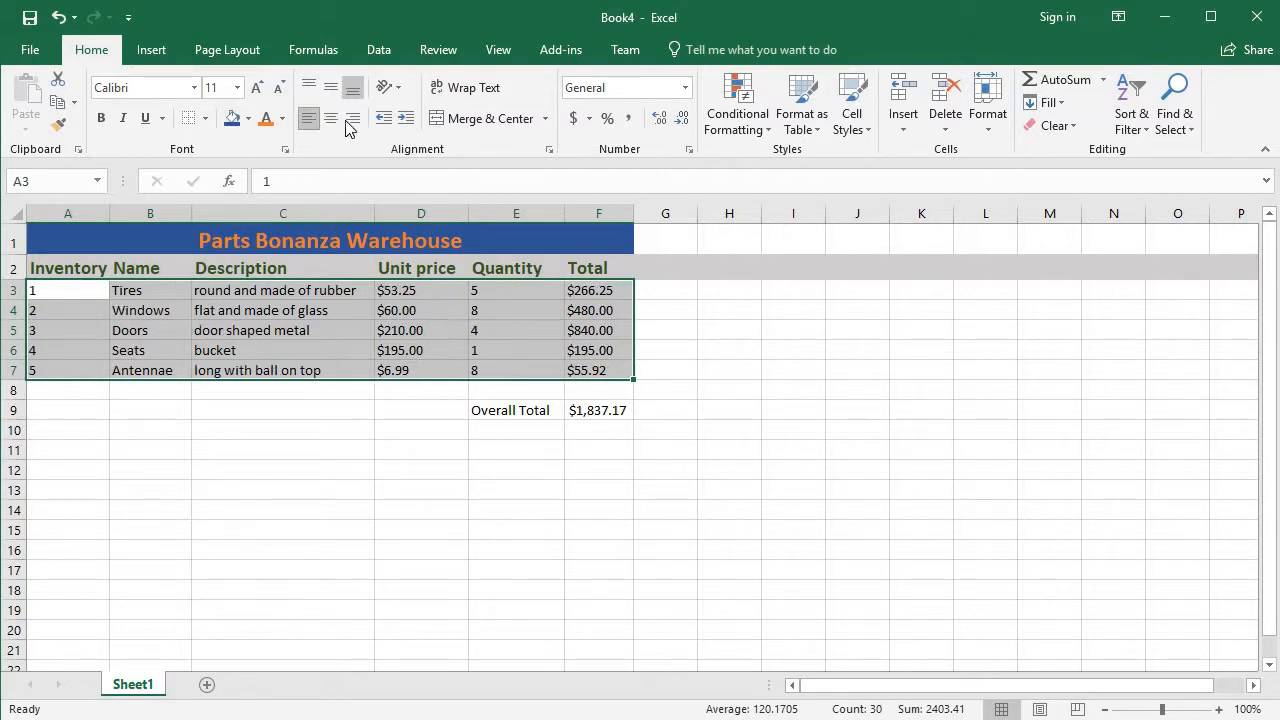
pyautogui.click(354, 120)
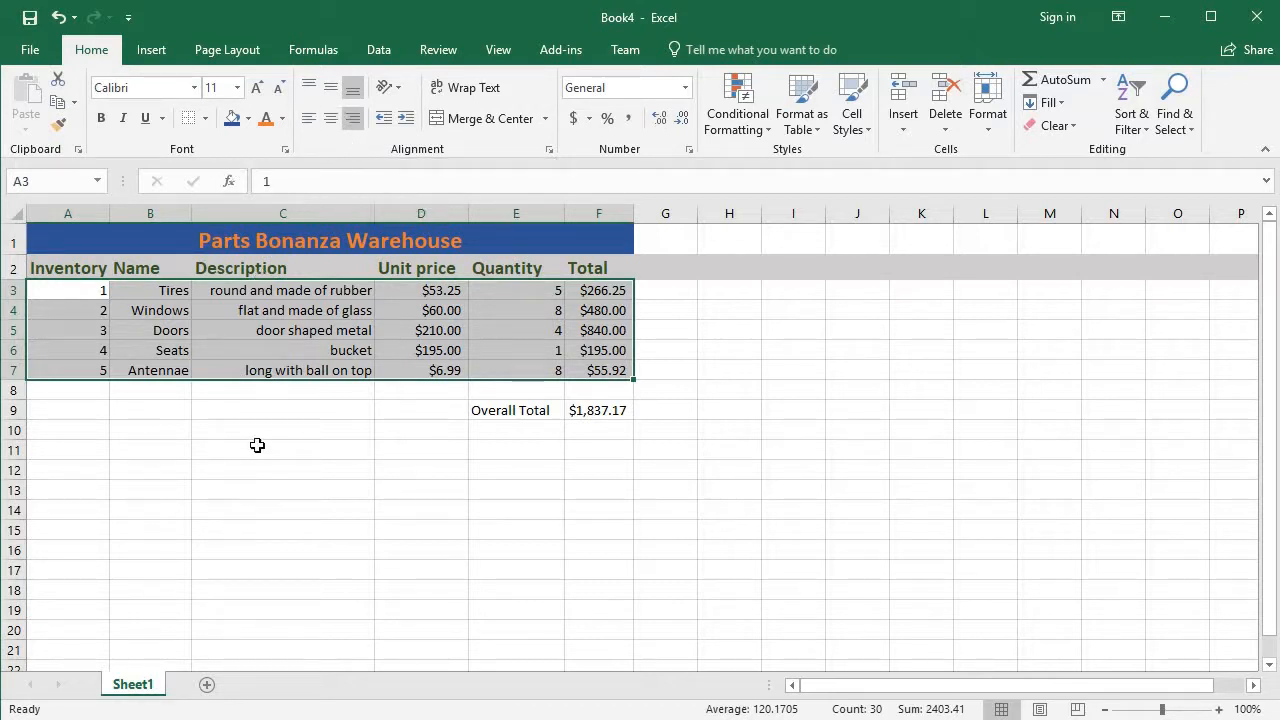
# Step: Undo the three alignment changes on the inventory data in A3:F7
pyautogui.click(60, 18)
pyautogui.click(60, 18)
pyautogui.click(60, 18)
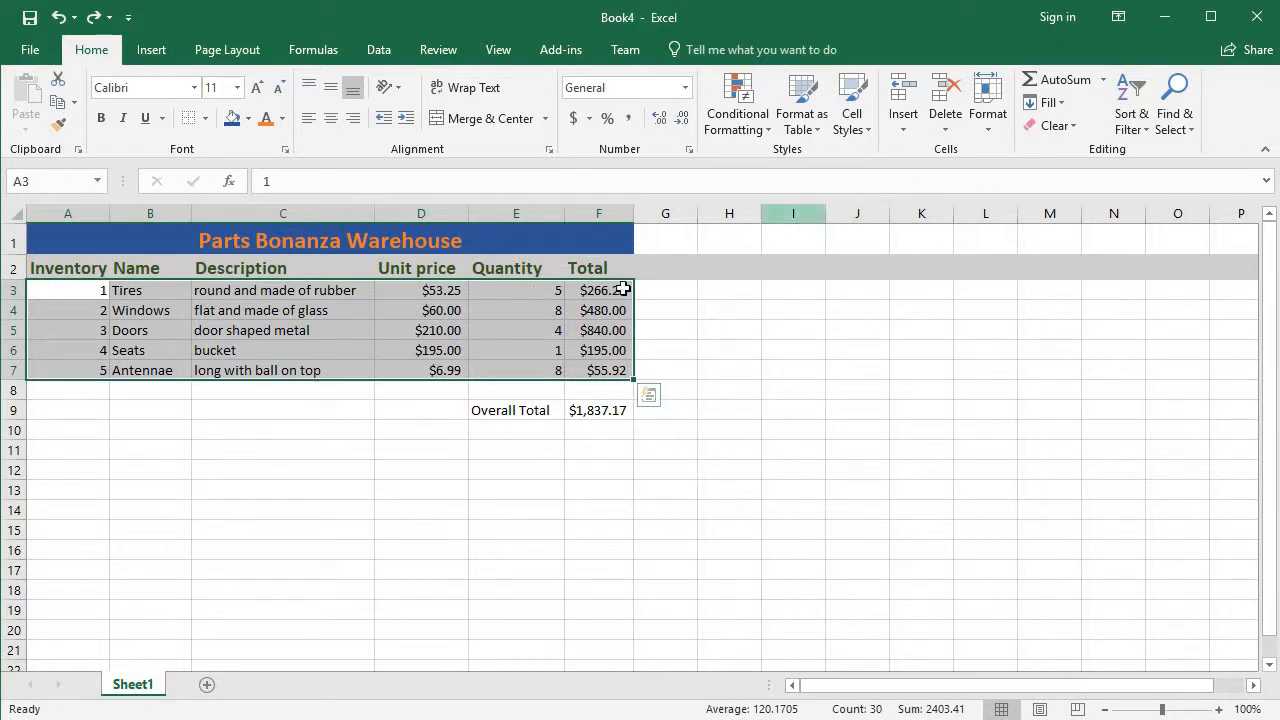
# Step: Rotate the header labels in A2:F2 to a 47-degree text orientation through the Format Cells alignment settings
pyautogui.click(199, 470)
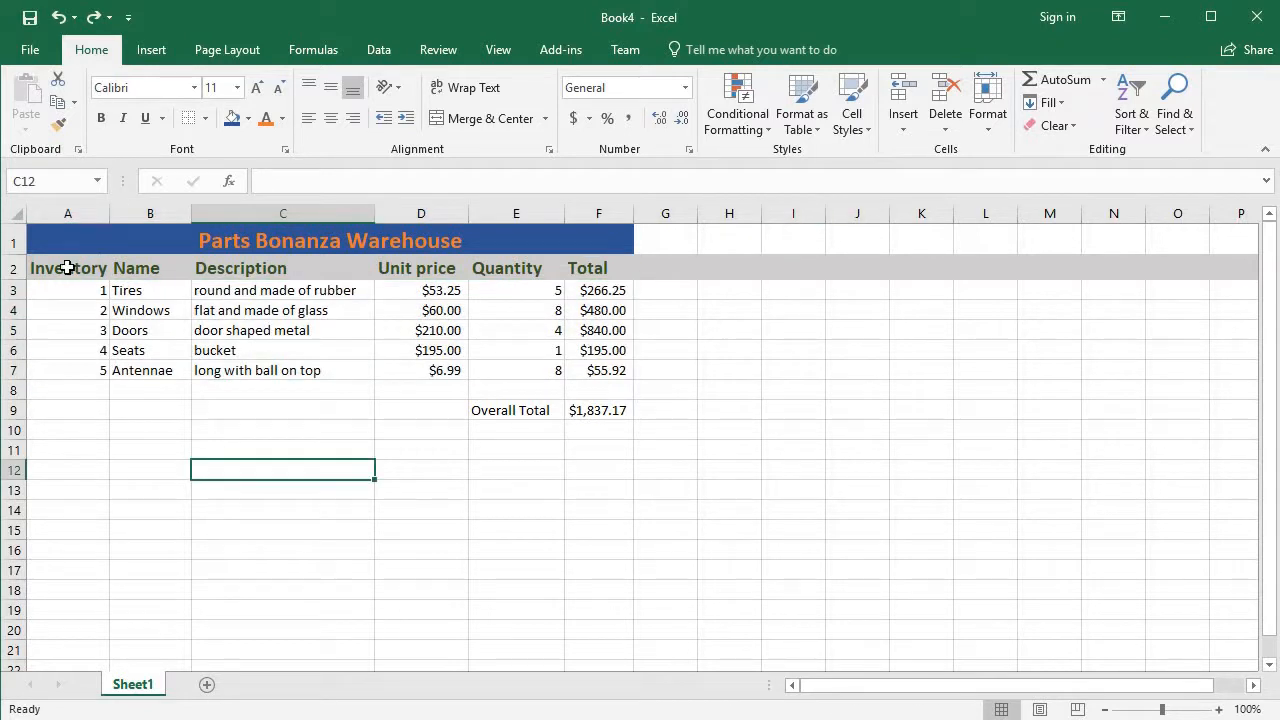
pyautogui.moveTo(63, 268); pyautogui.dragTo(577, 268)
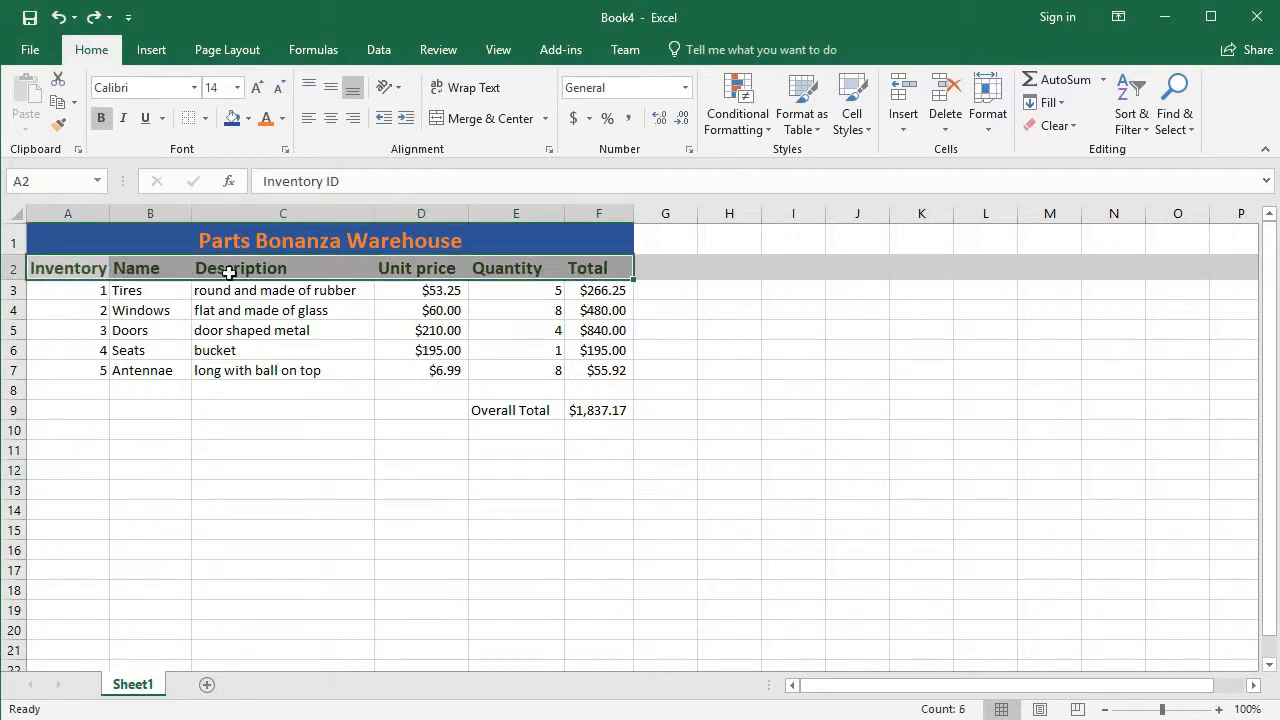
pyautogui.click(996, 128)
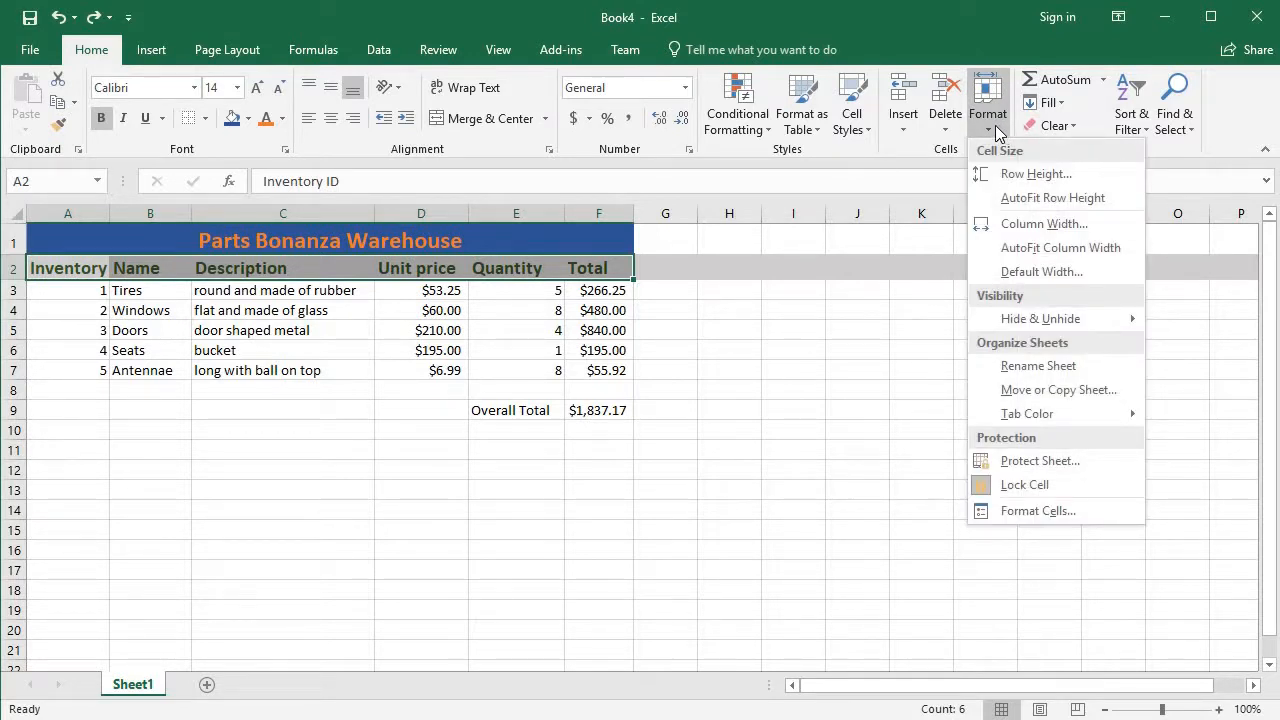
pyautogui.click(985, 118)
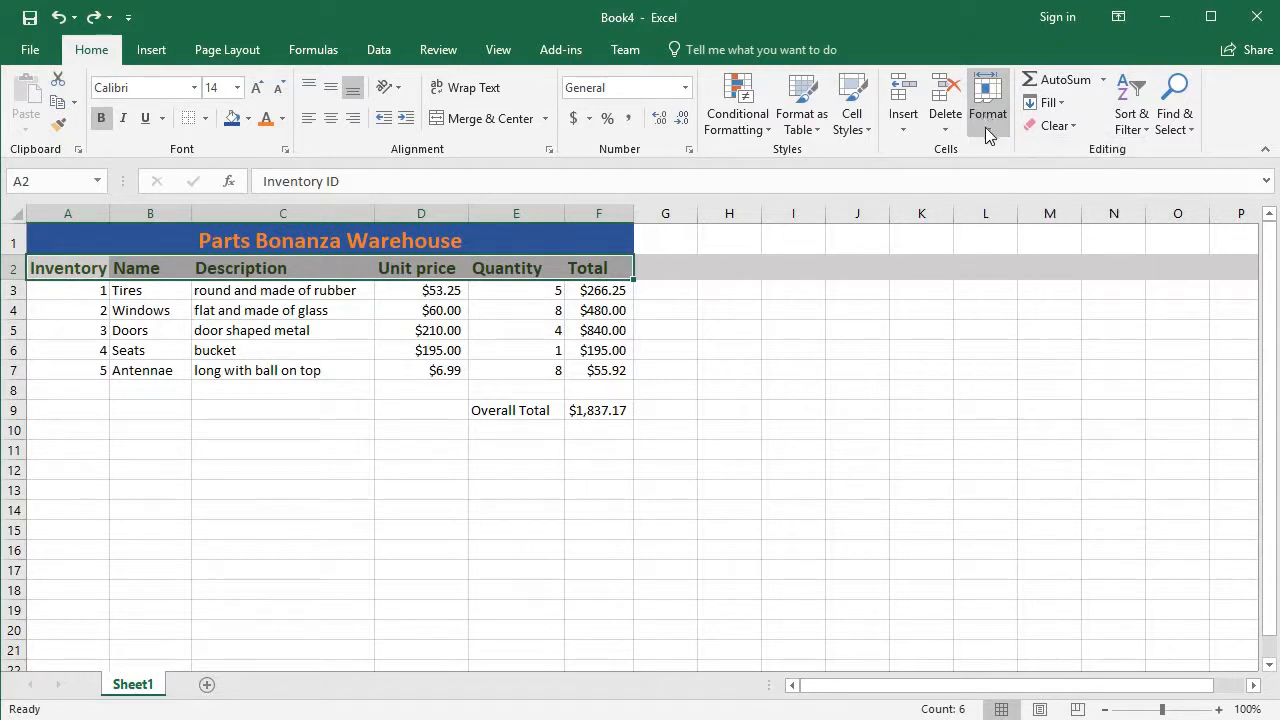
pyautogui.click(987, 128)
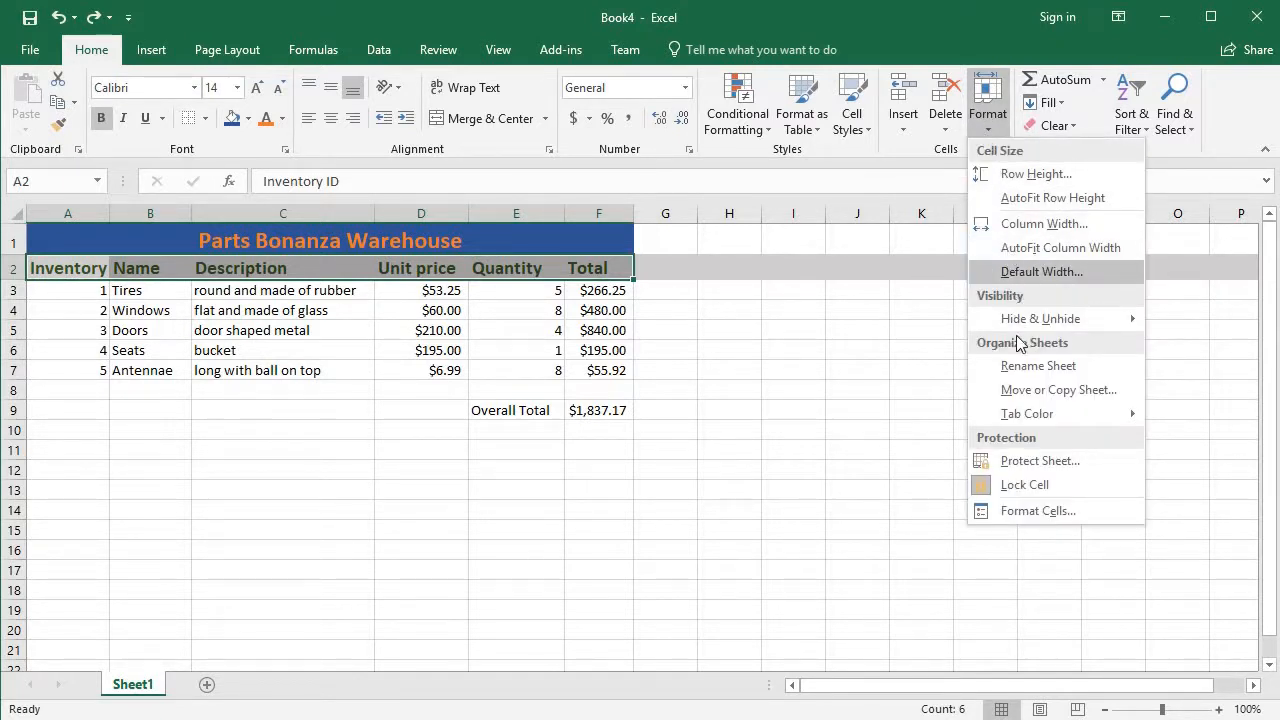
pyautogui.click(1014, 512)
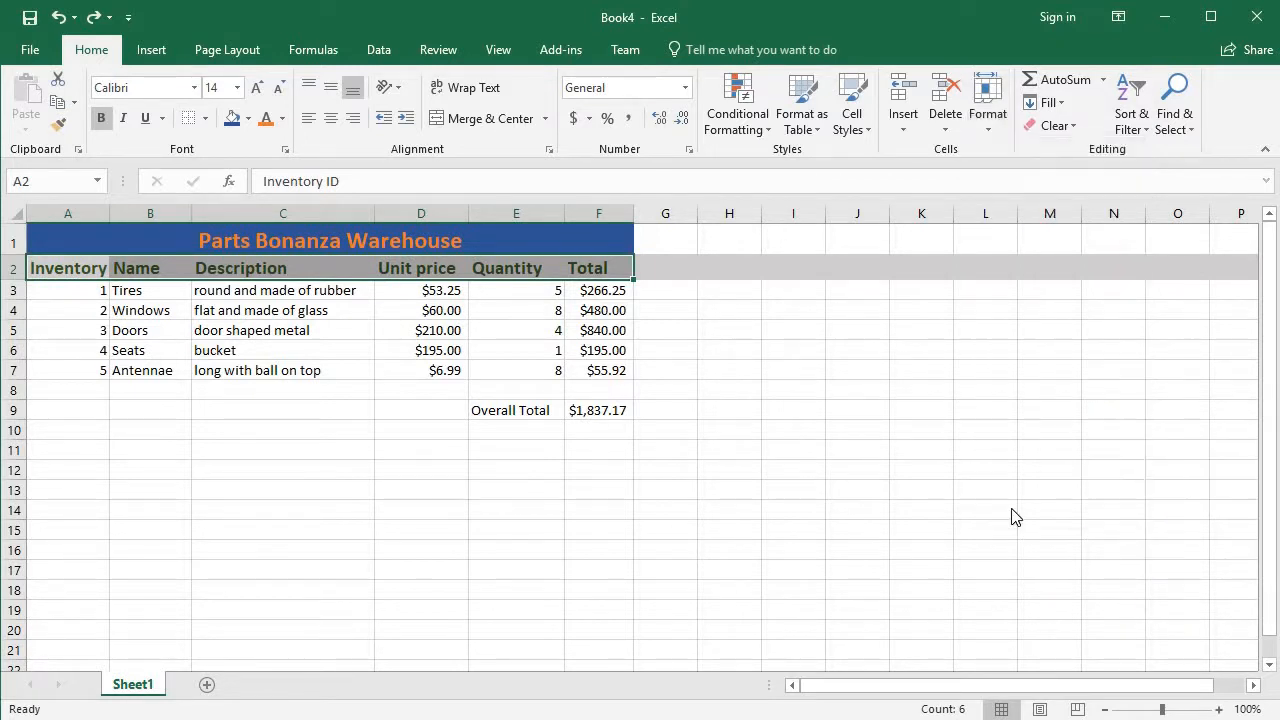
pyautogui.moveTo(268, 277); pyautogui.dragTo(860, 179)
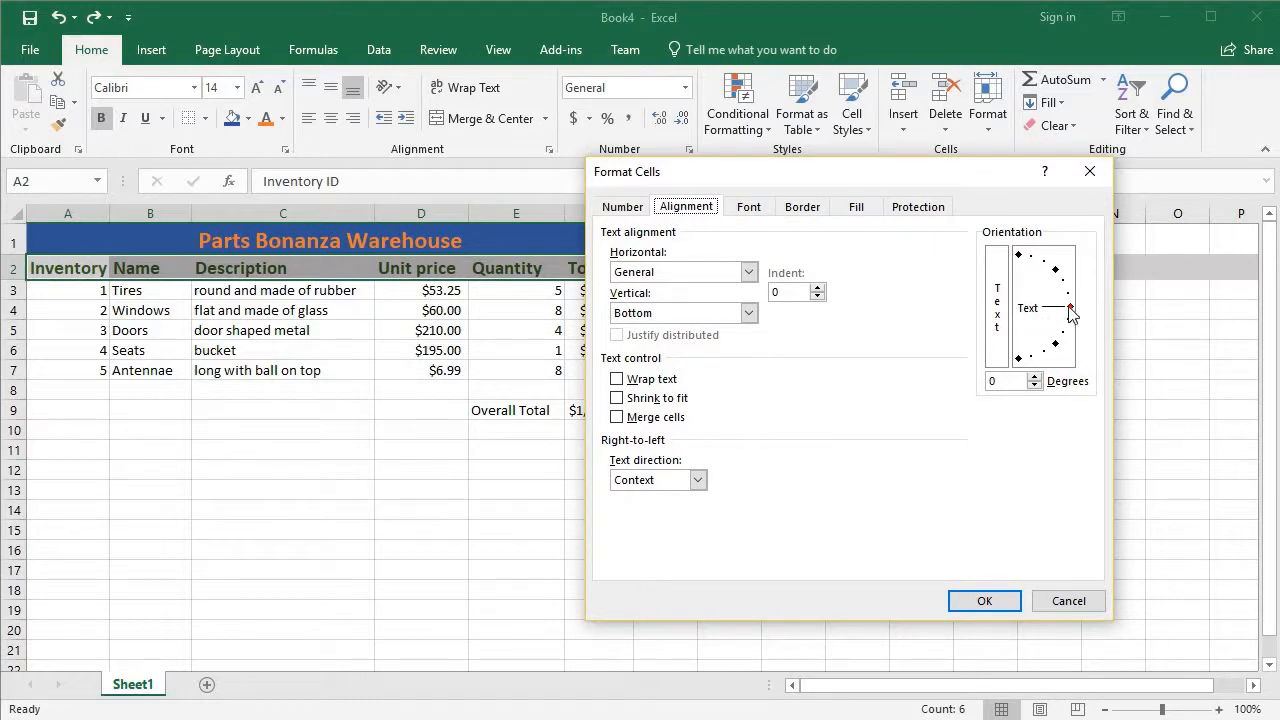
pyautogui.click(996, 330)
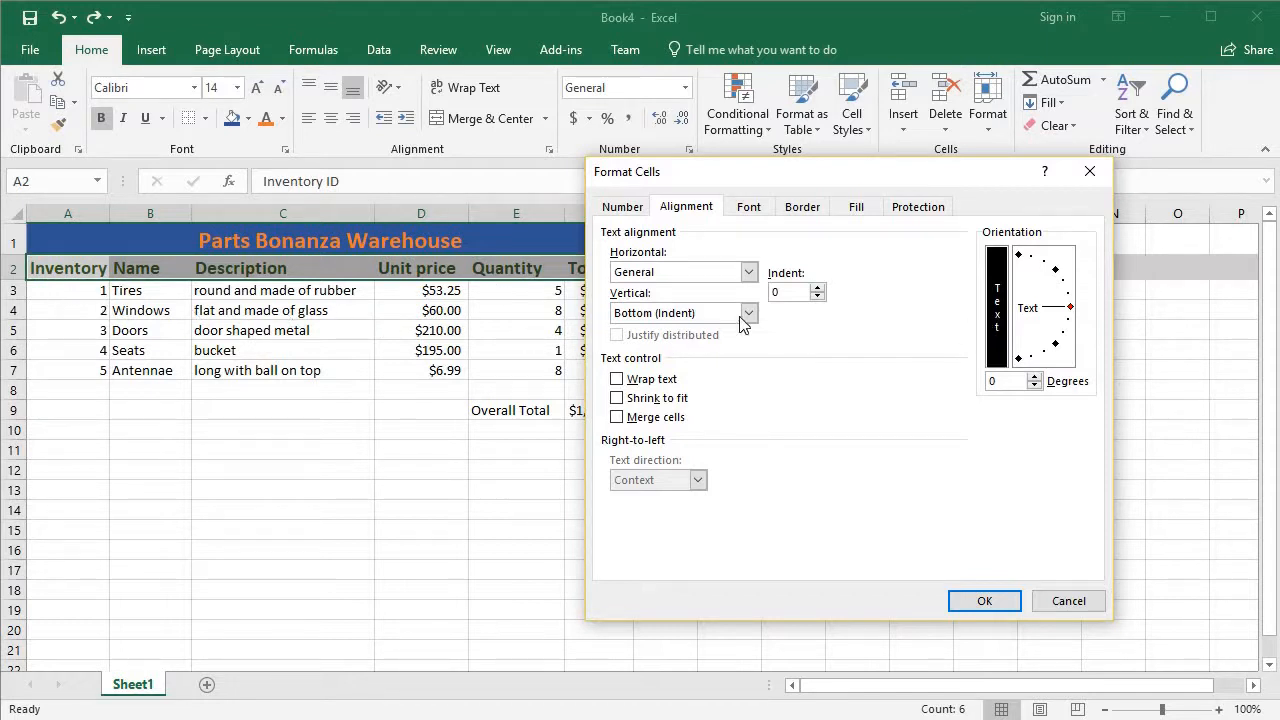
pyautogui.click(1069, 310)
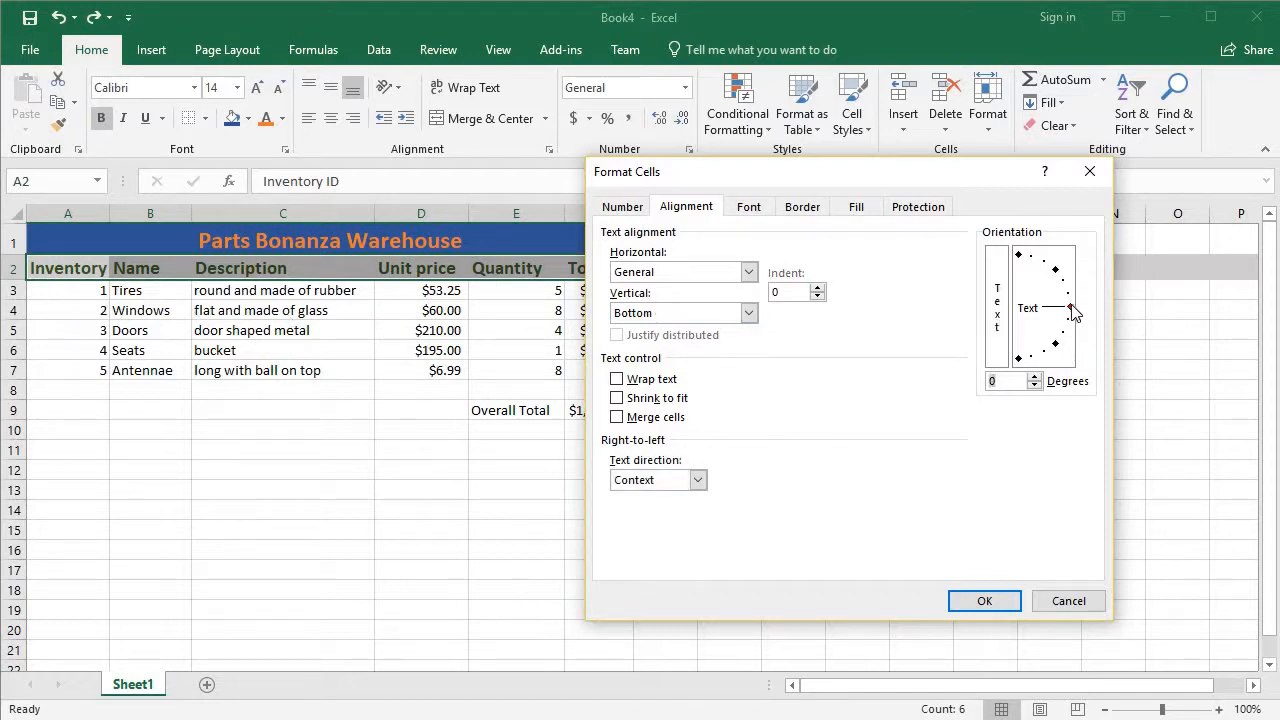
pyautogui.moveTo(1071, 312); pyautogui.dragTo(1057, 265)
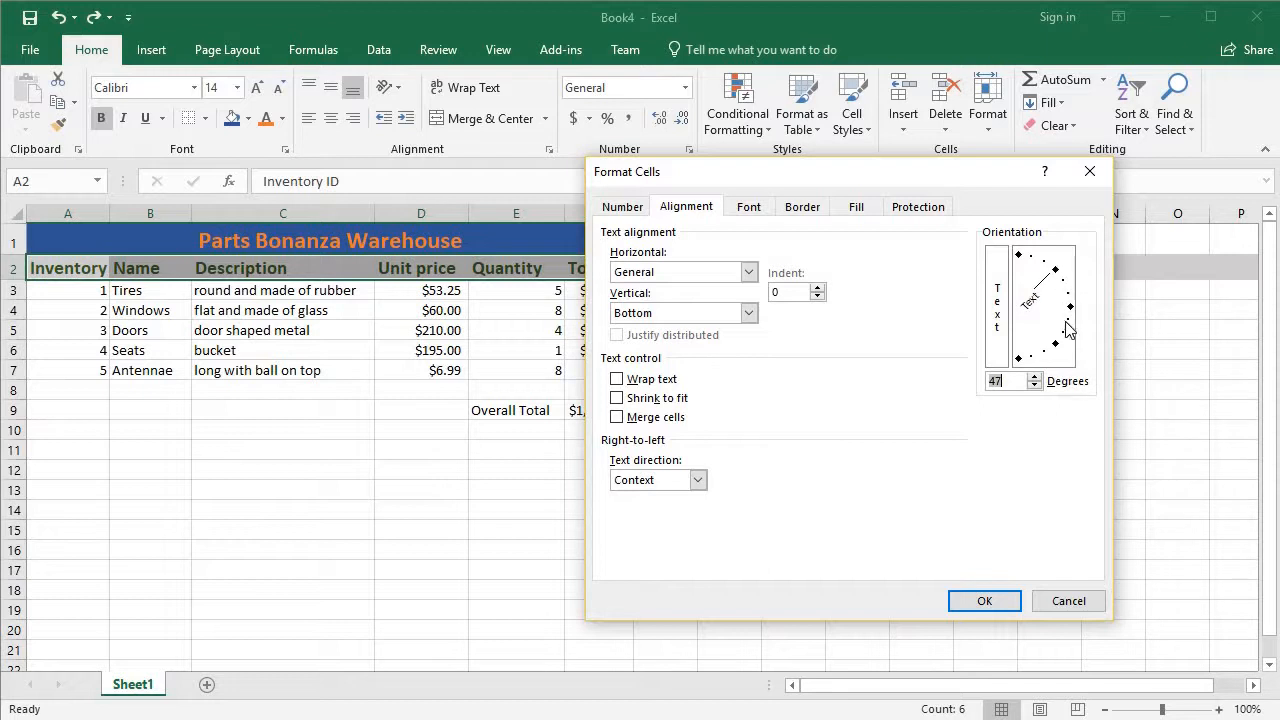
pyautogui.click(998, 601)
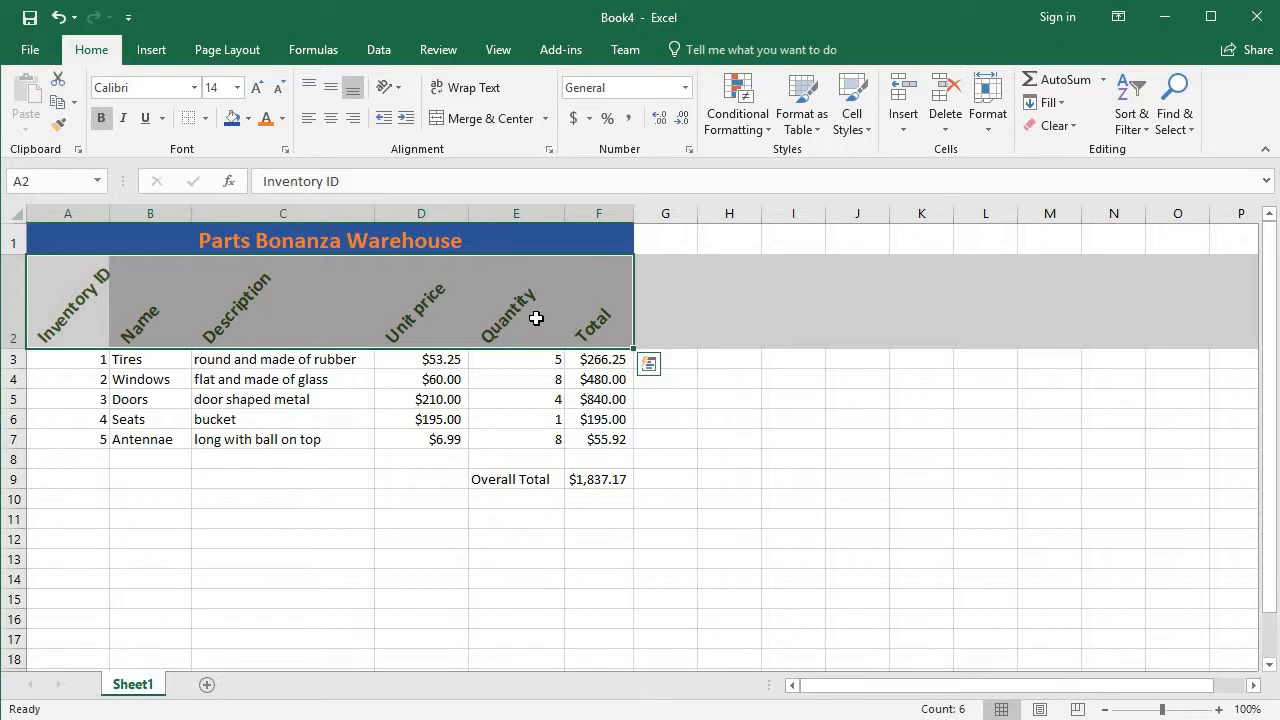
# Step: Set the text orientation of the header labels in A2:F2 to -45 degrees
pyautogui.rightClick(535, 320)
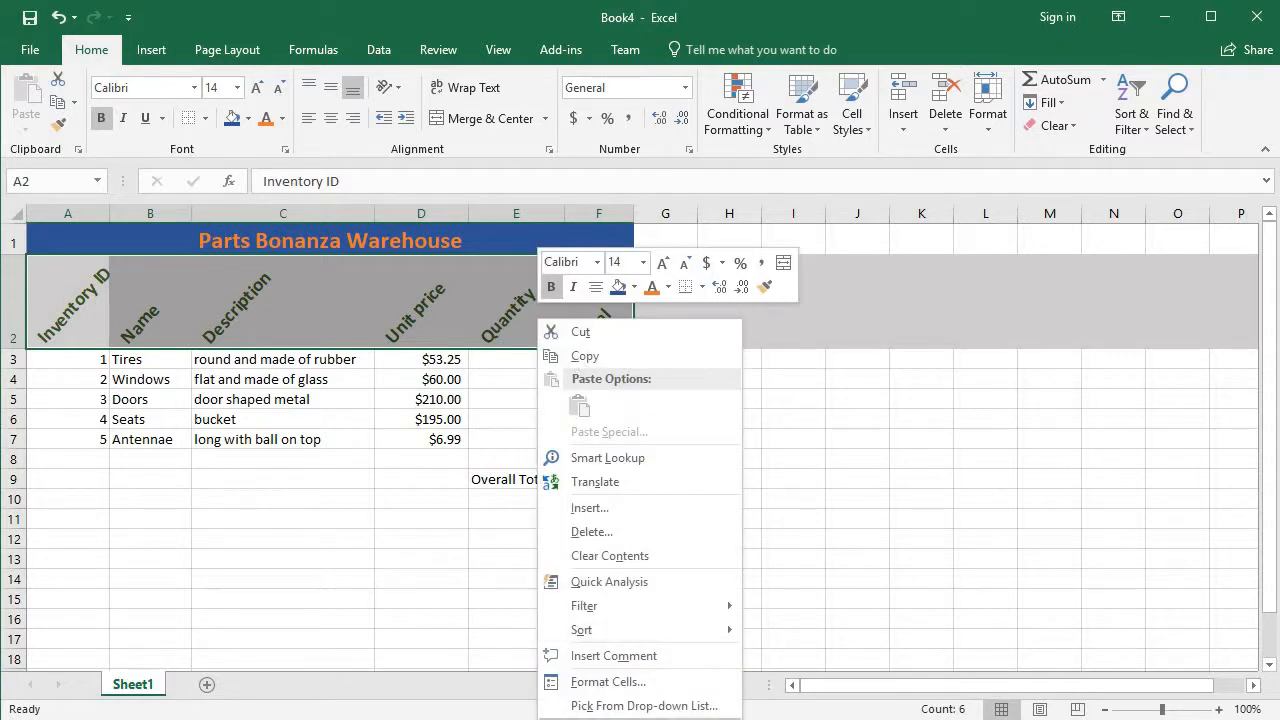
pyautogui.rightClick(367, 297)
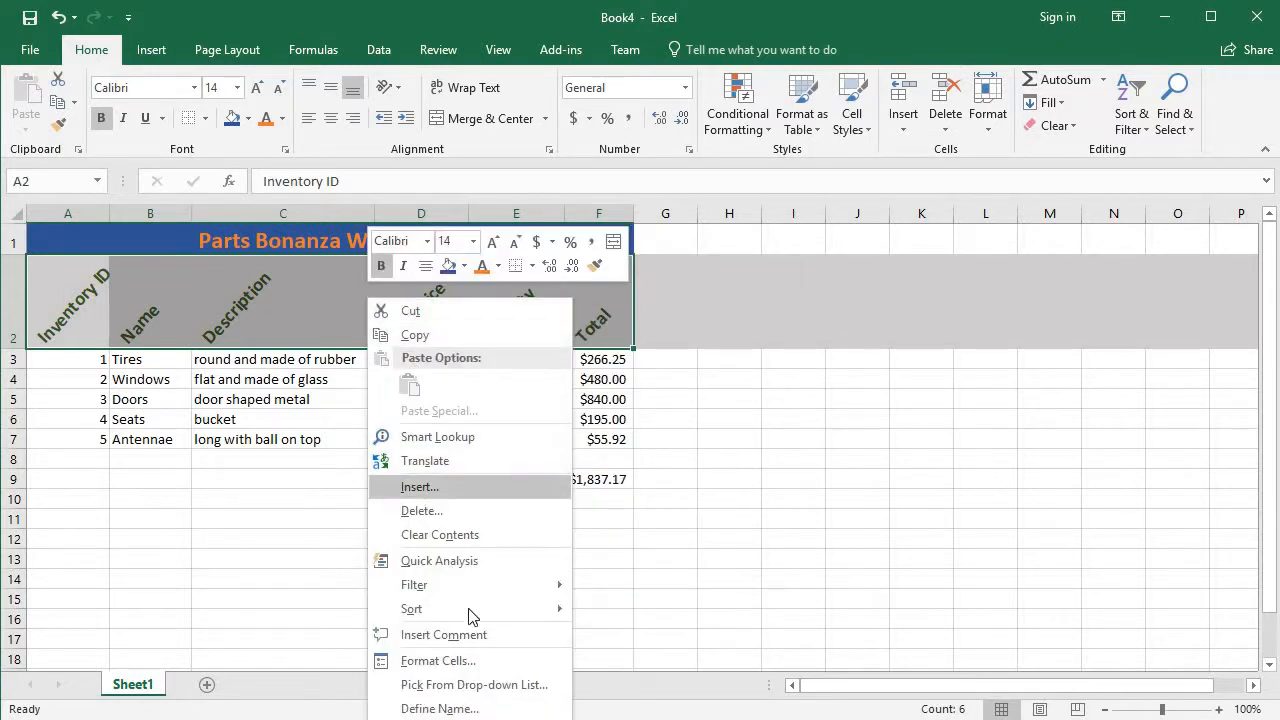
pyautogui.click(443, 663)
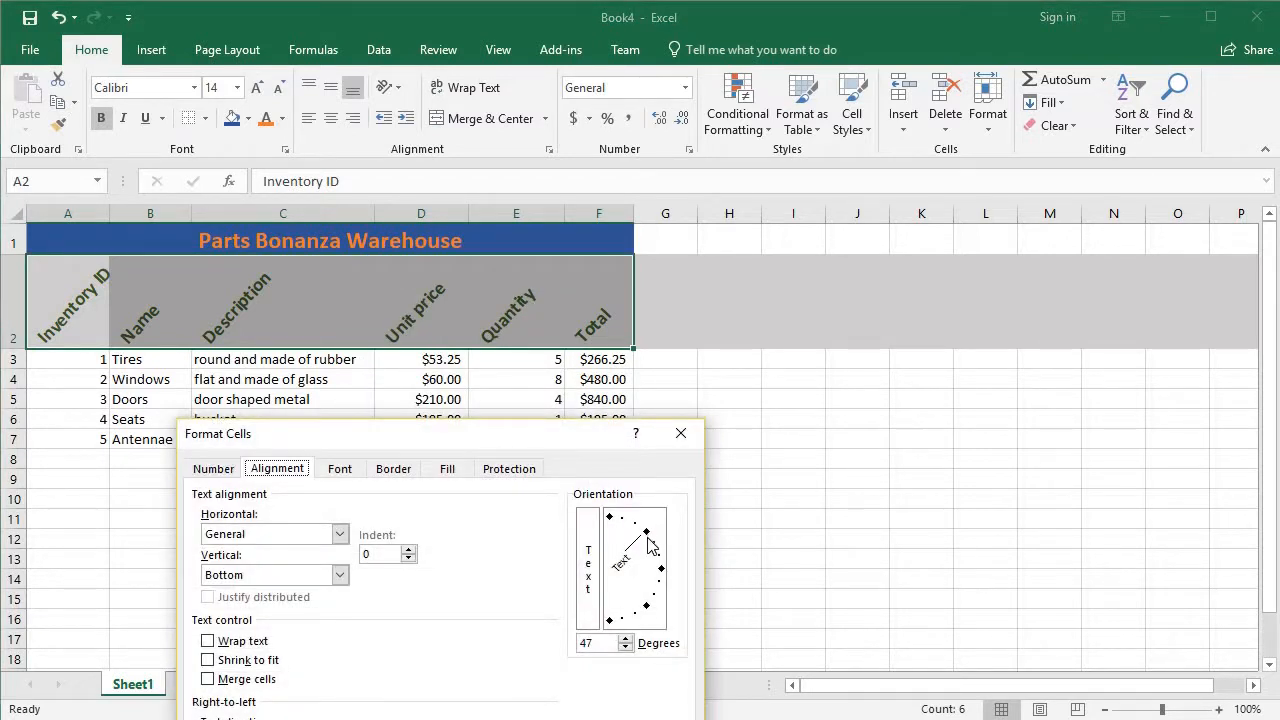
pyautogui.moveTo(648, 545); pyautogui.dragTo(648, 612)
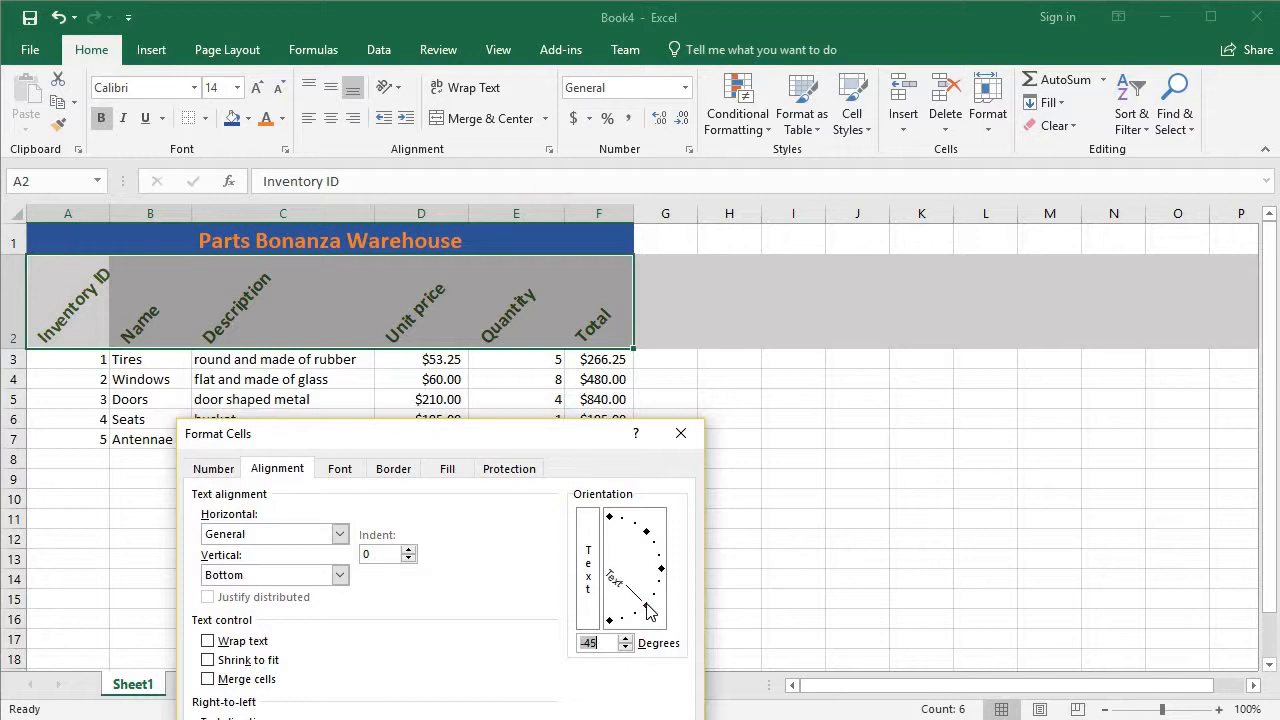
pyautogui.press('Return')
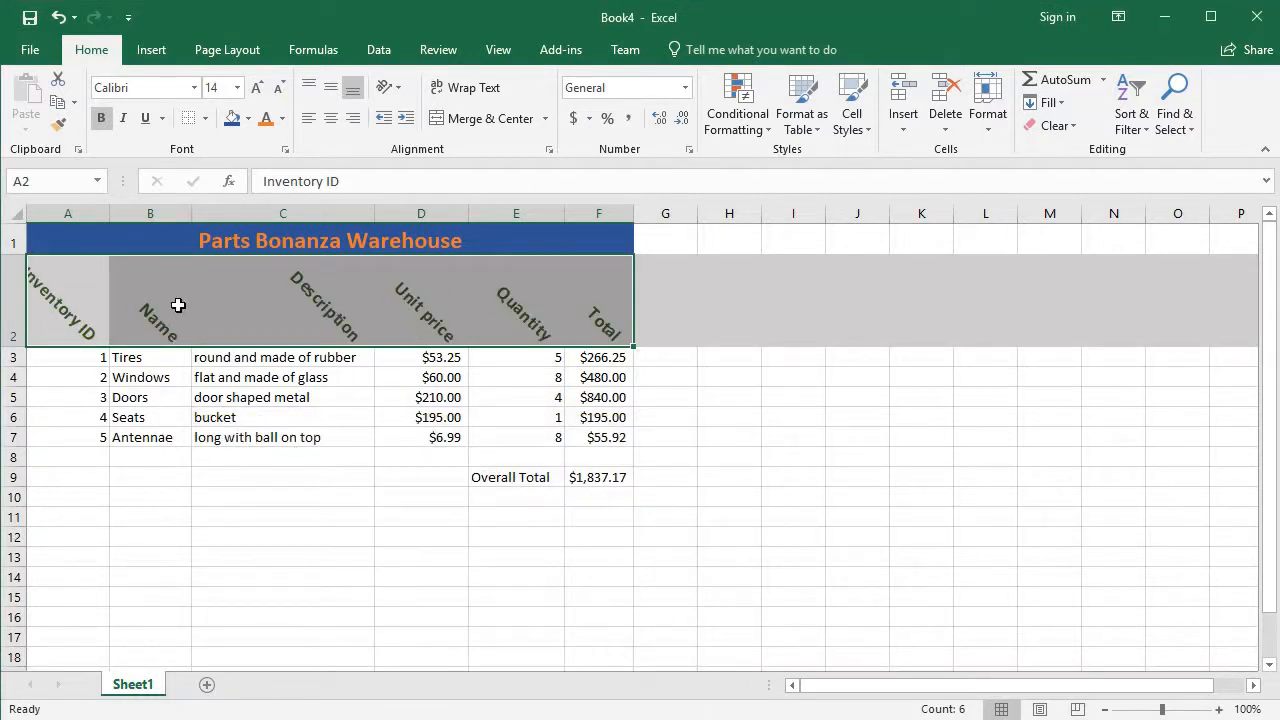
# Step: Review the horizontal and vertical alignment choices for the header labels in A2:F2 and reset their text orientation to 0 degrees
pyautogui.rightClick(279, 293)
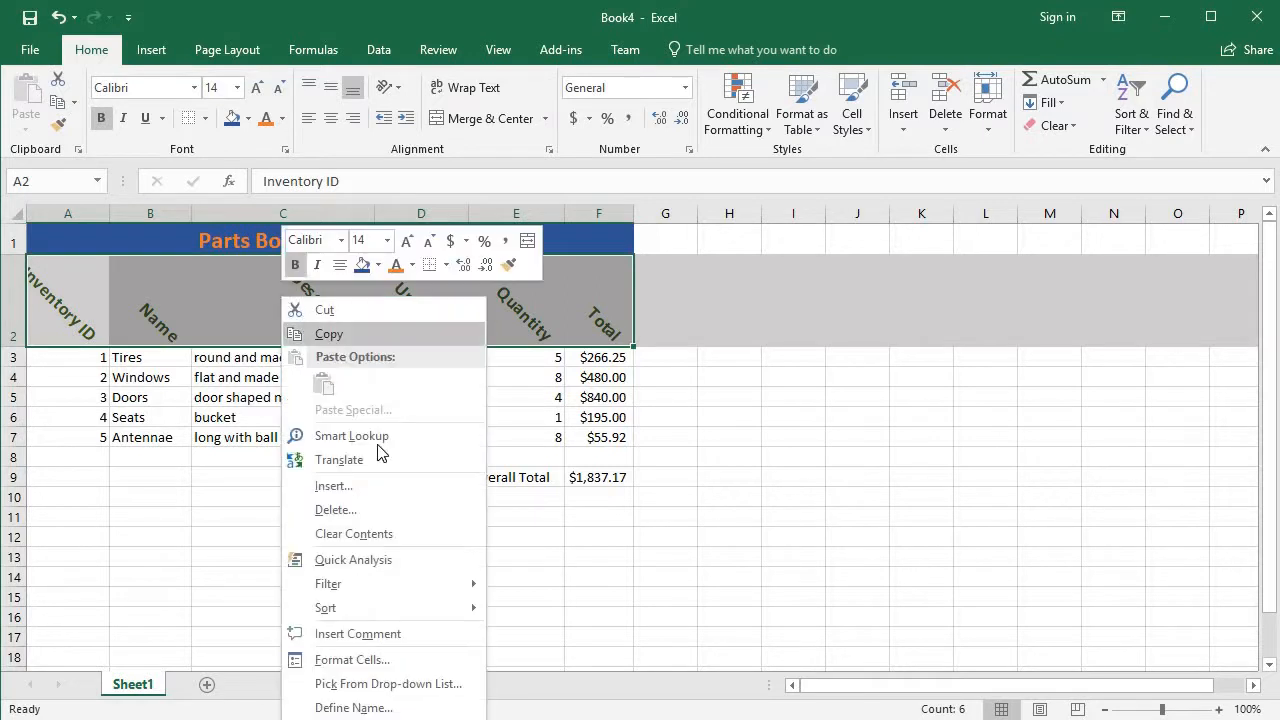
pyautogui.click(376, 661)
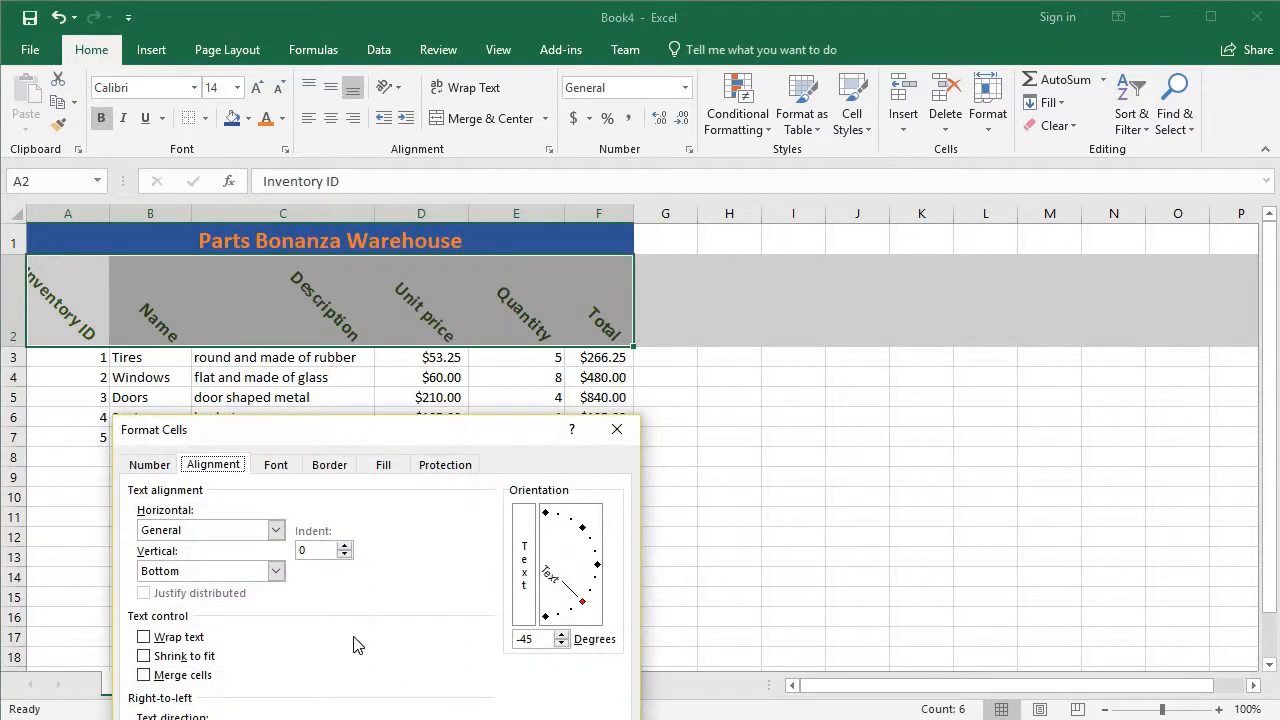
pyautogui.click(274, 531)
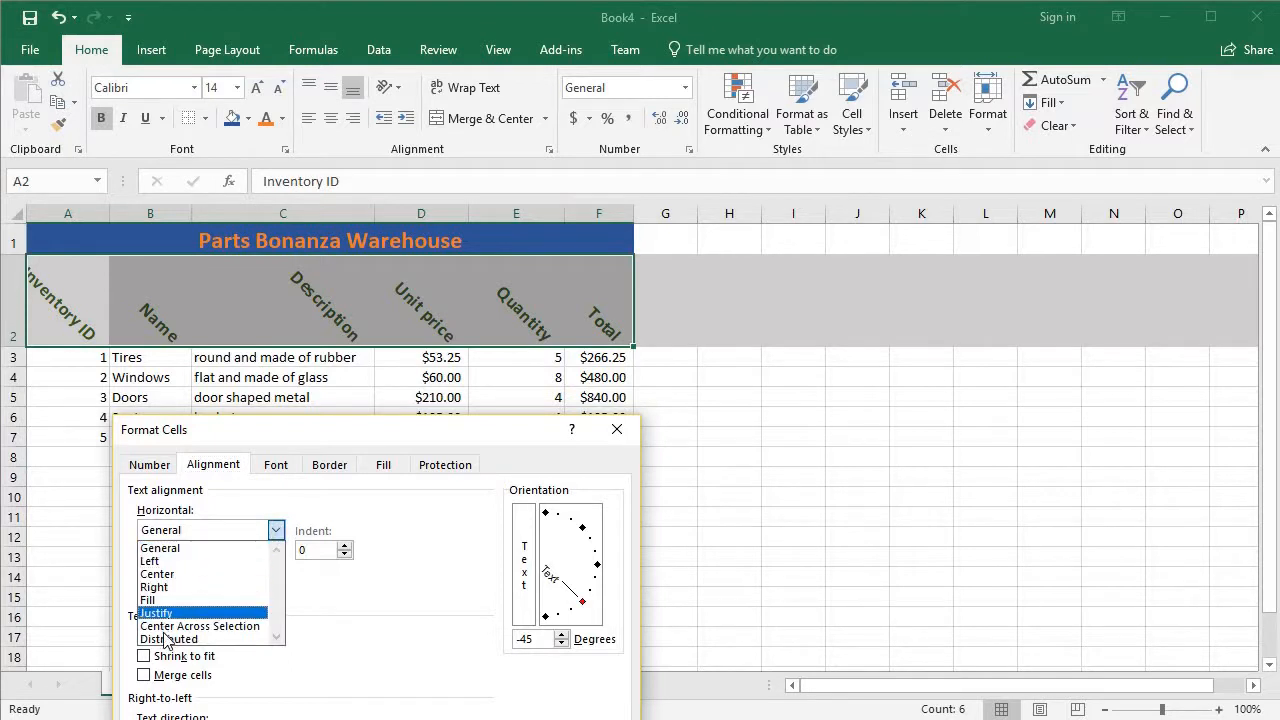
pyautogui.click(275, 530)
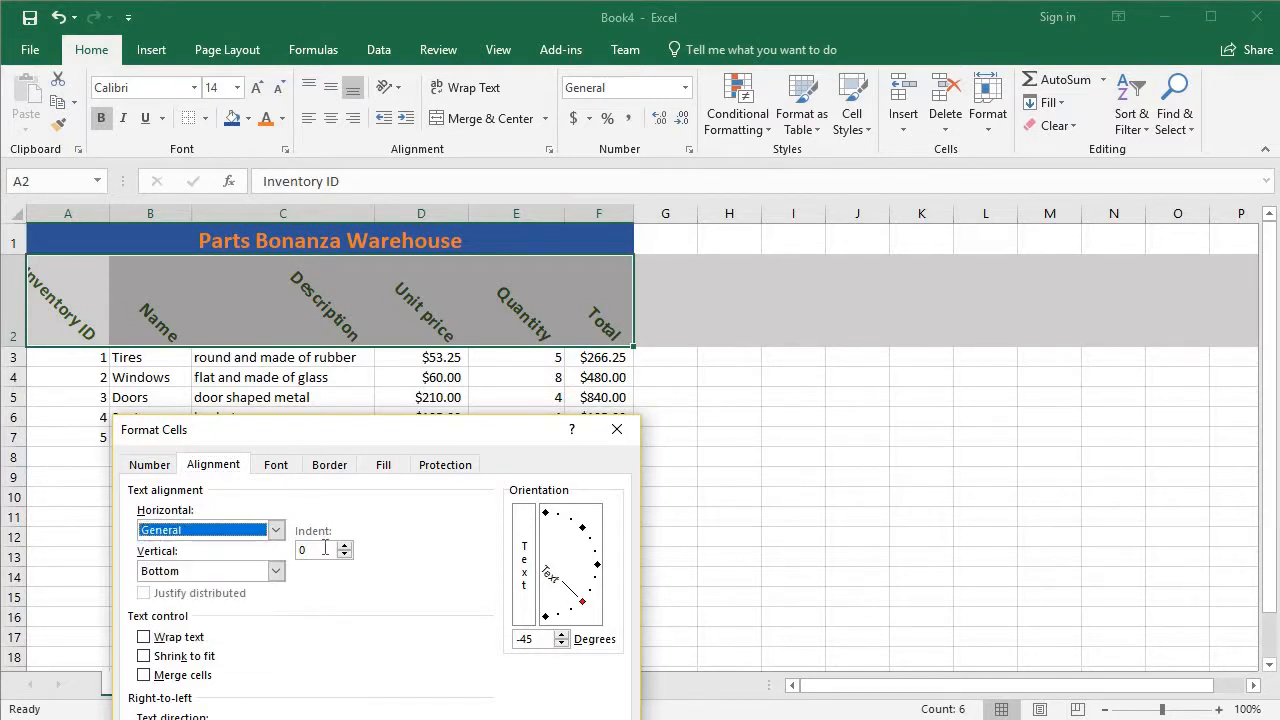
pyautogui.click(275, 571)
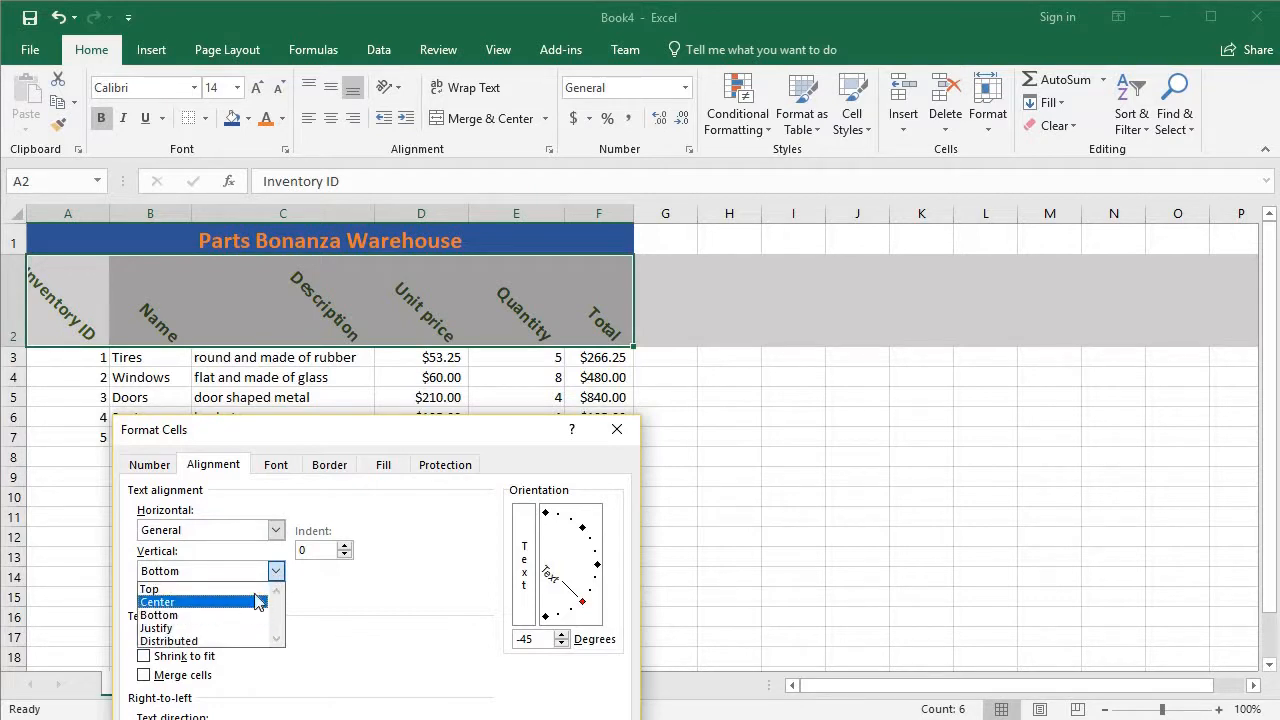
pyautogui.click(276, 571)
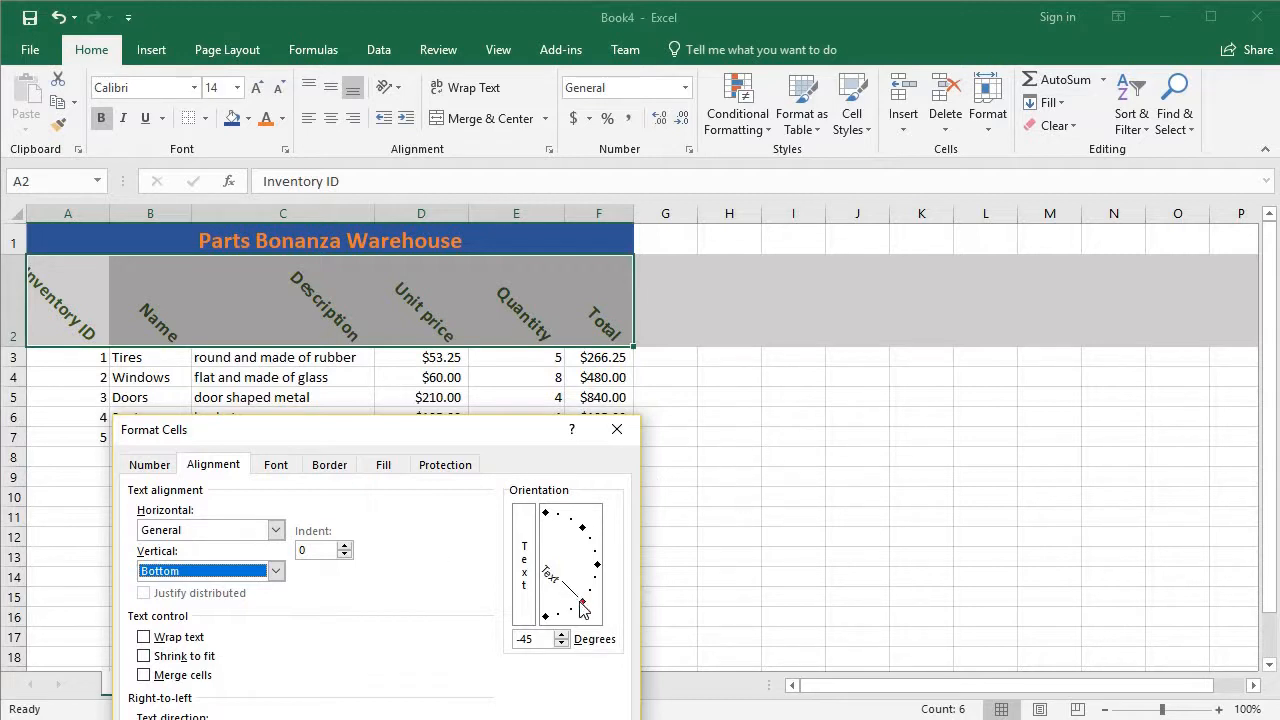
pyautogui.moveTo(583, 607); pyautogui.dragTo(605, 578)
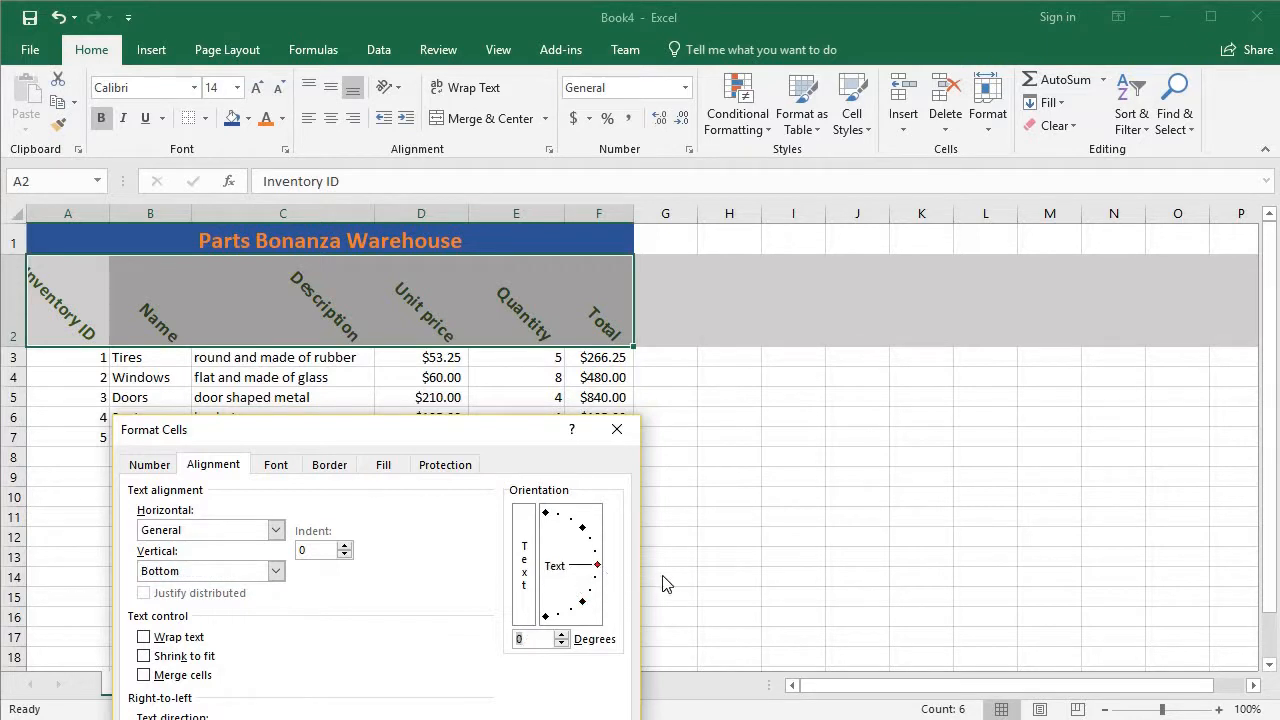
pyautogui.press('Return')
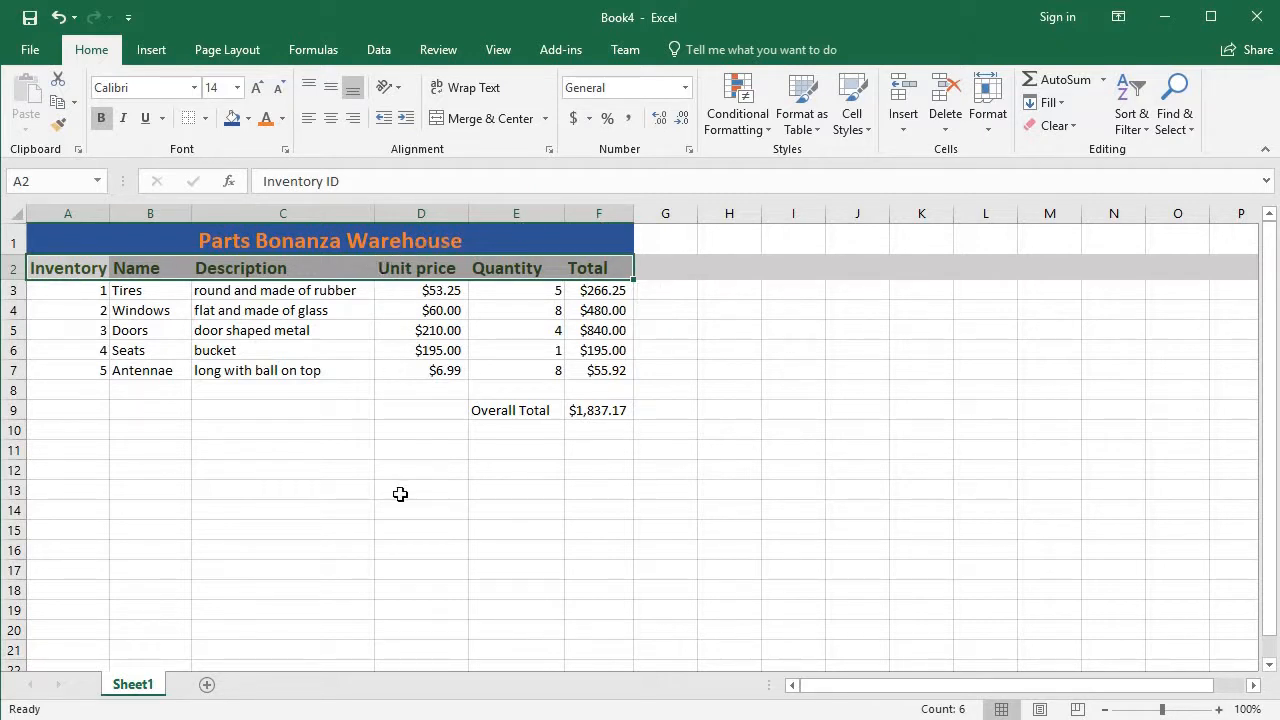
# Step: Narrow the Description column to about the width of its header, and turn on text wrapping for the descriptions in C3:C7
pyautogui.moveTo(400, 490); pyautogui.dragTo(400, 470)
pyautogui.moveTo(372, 213); pyautogui.dragTo(292, 227)
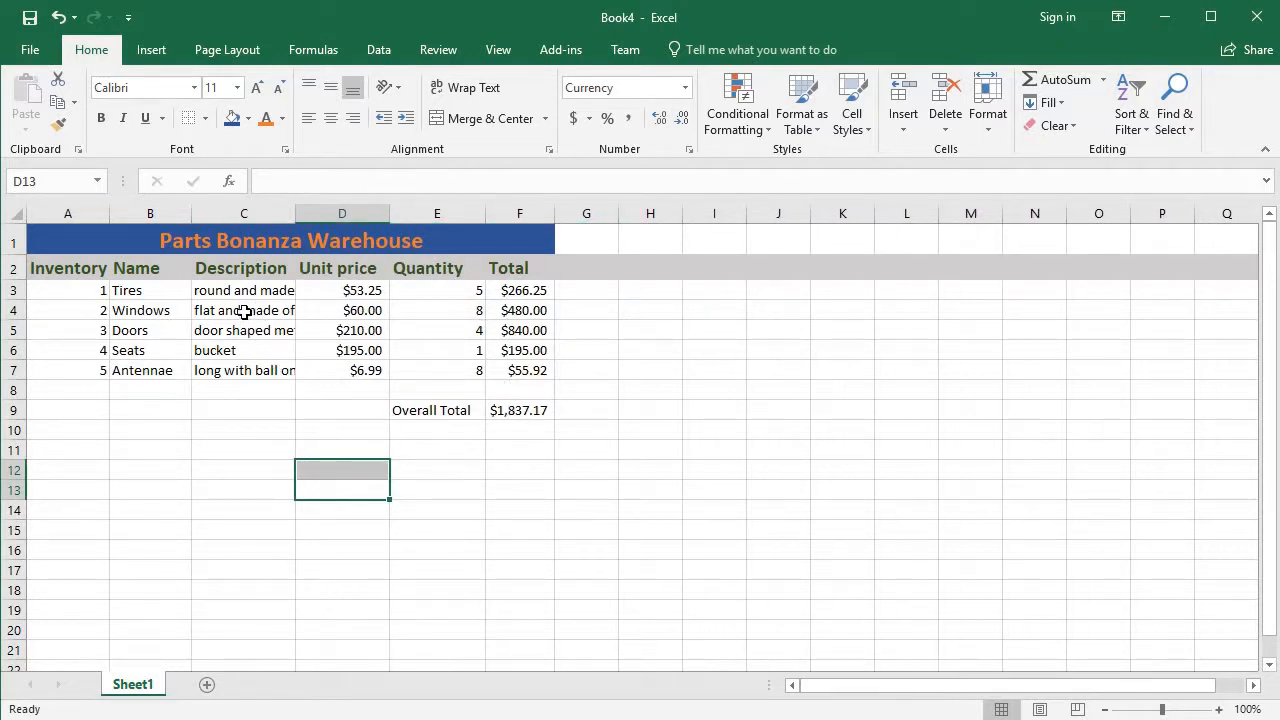
pyautogui.moveTo(235, 289); pyautogui.dragTo(237, 371)
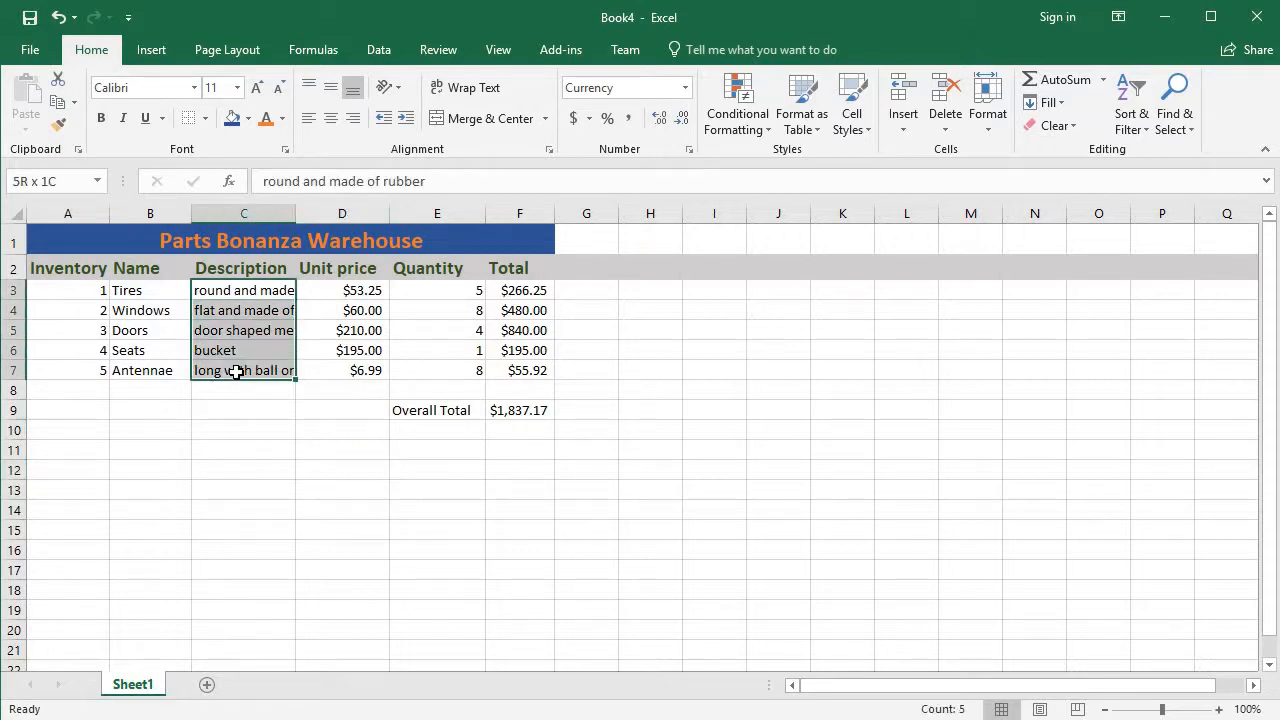
pyautogui.rightClick(230, 318)
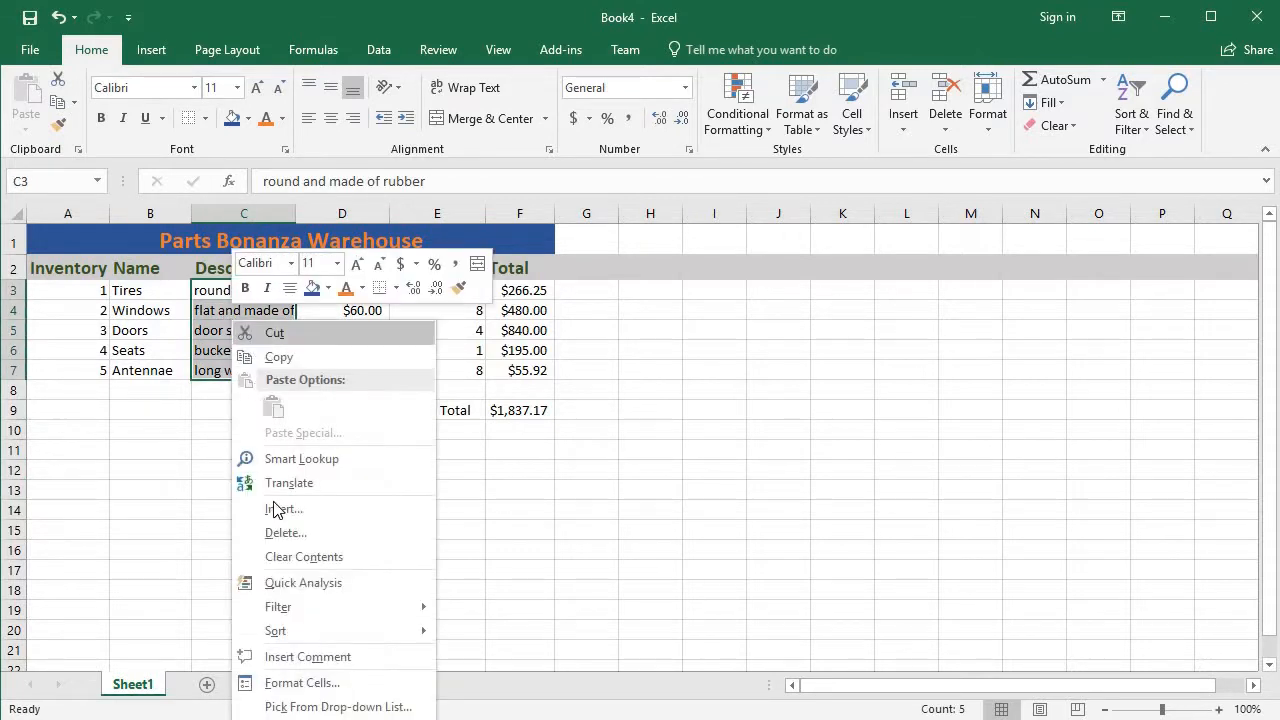
pyautogui.click(298, 683)
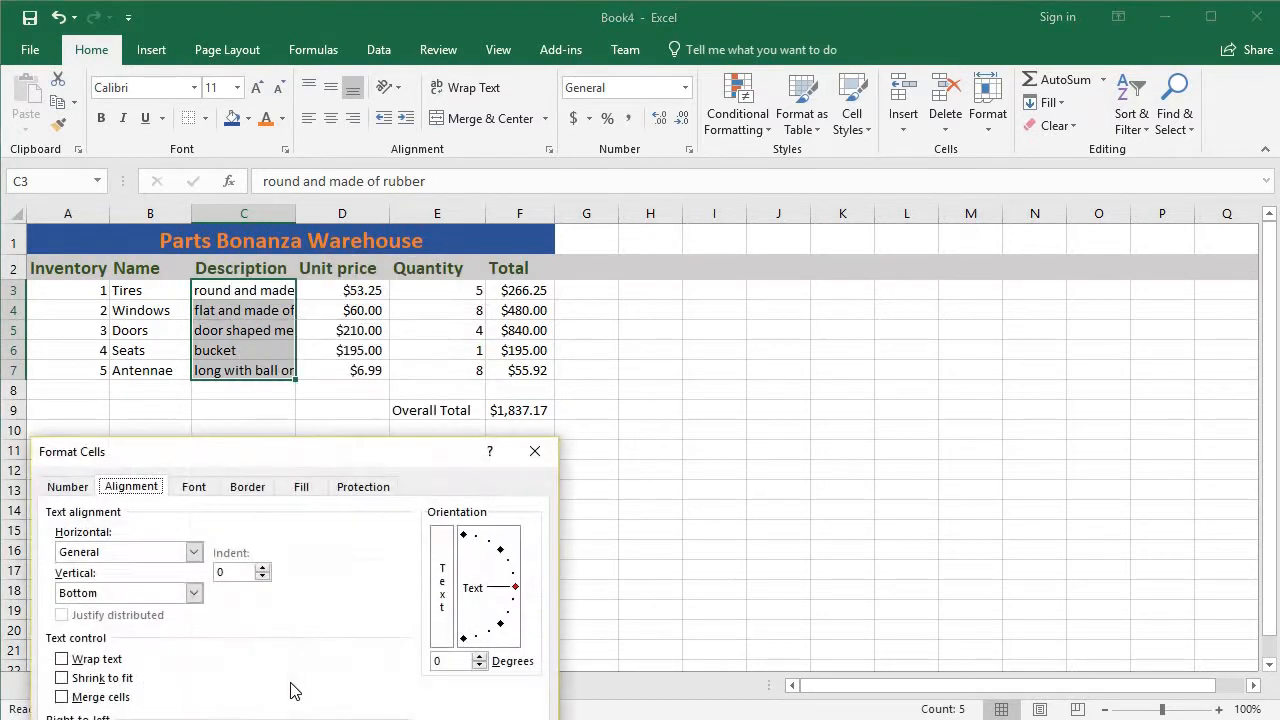
pyautogui.click(62, 660)
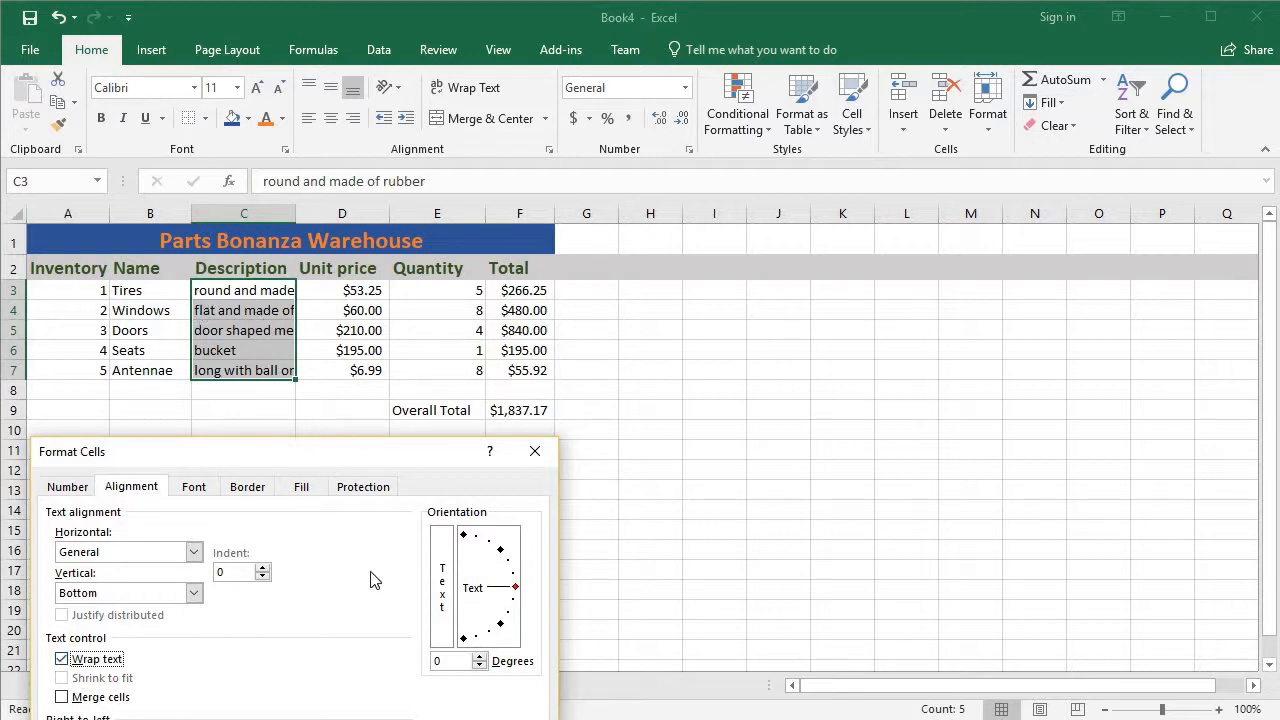
pyautogui.press('Return')
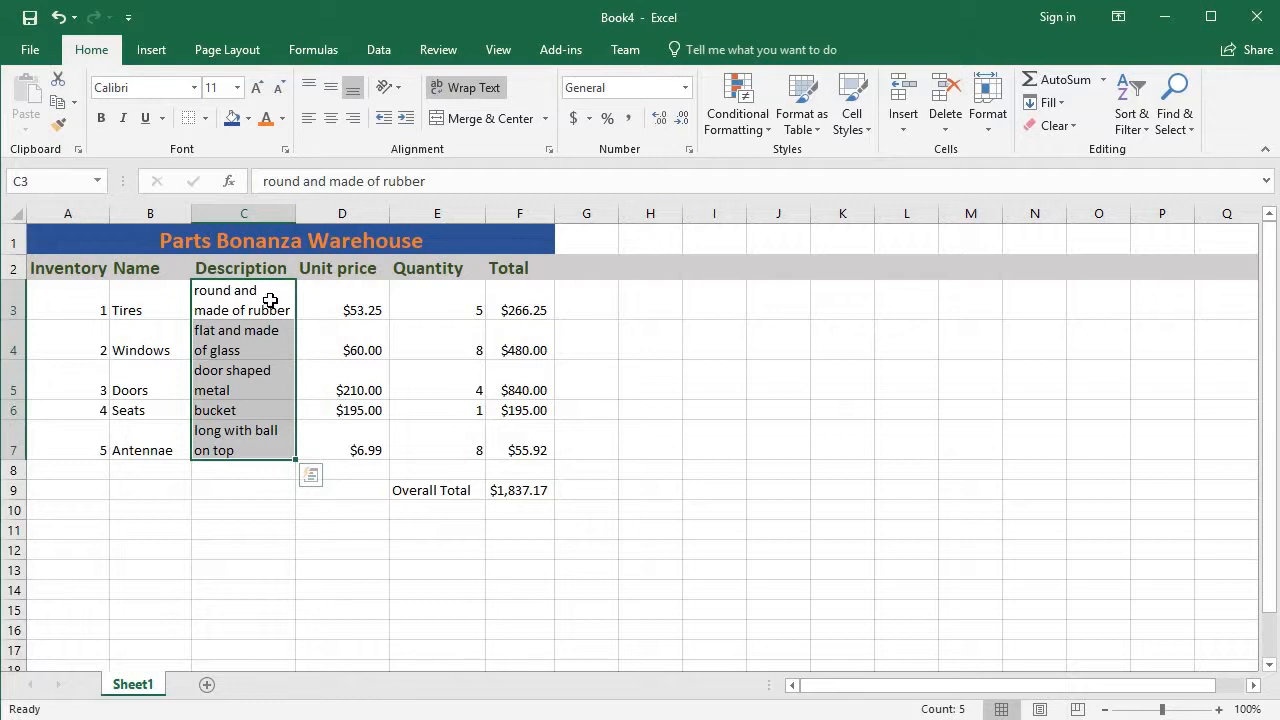
pyautogui.click(277, 578)
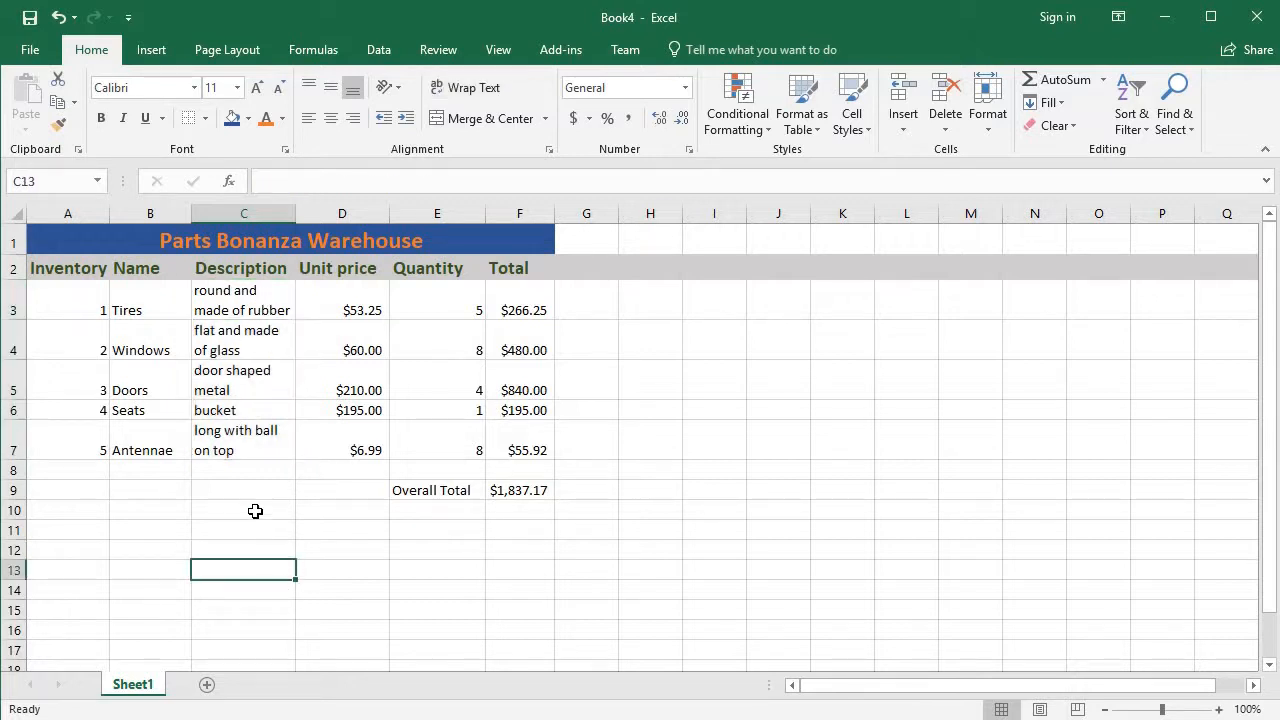